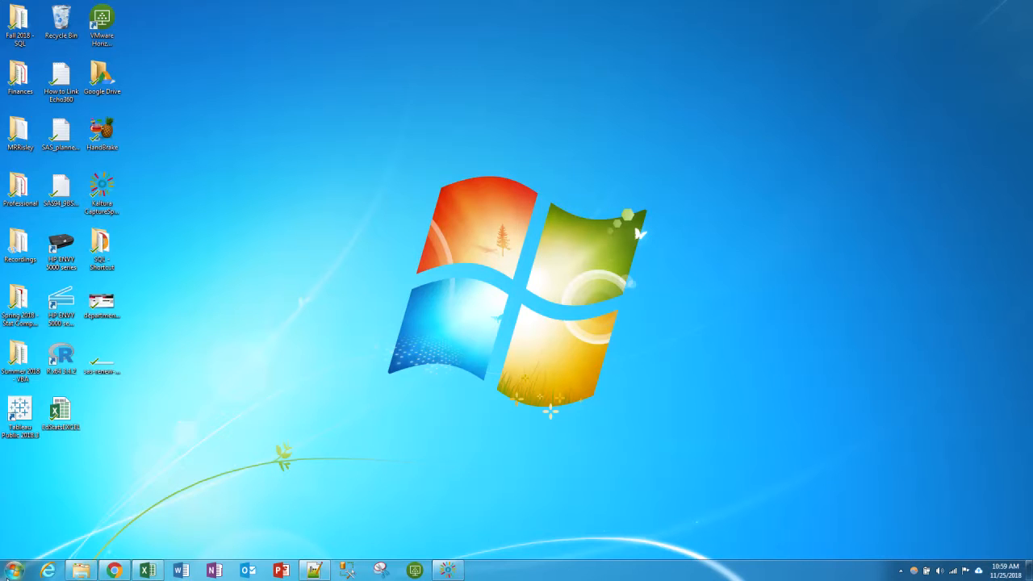
Launch the SQL Server 2014 Import and Export Data (32-bit) wizard and choose Microsoft Excel as the data source.
click(8, 573)
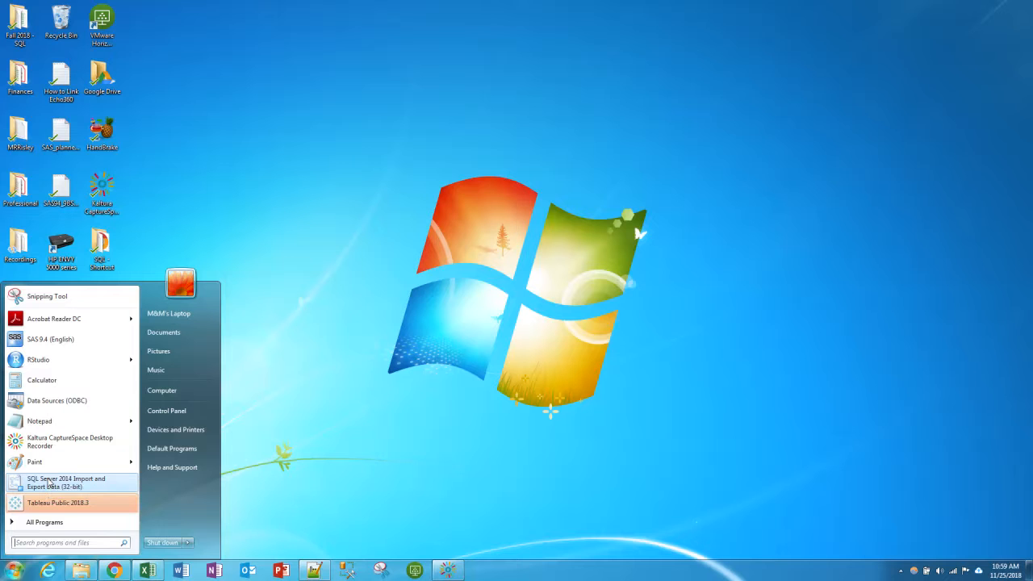
click(669, 483)
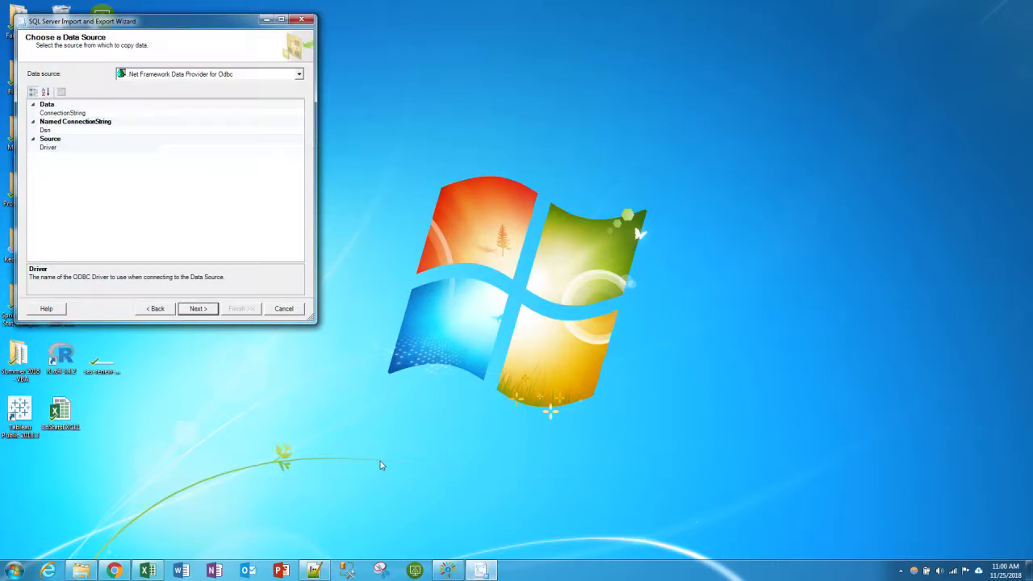
drag(171, 30, 597, 129)
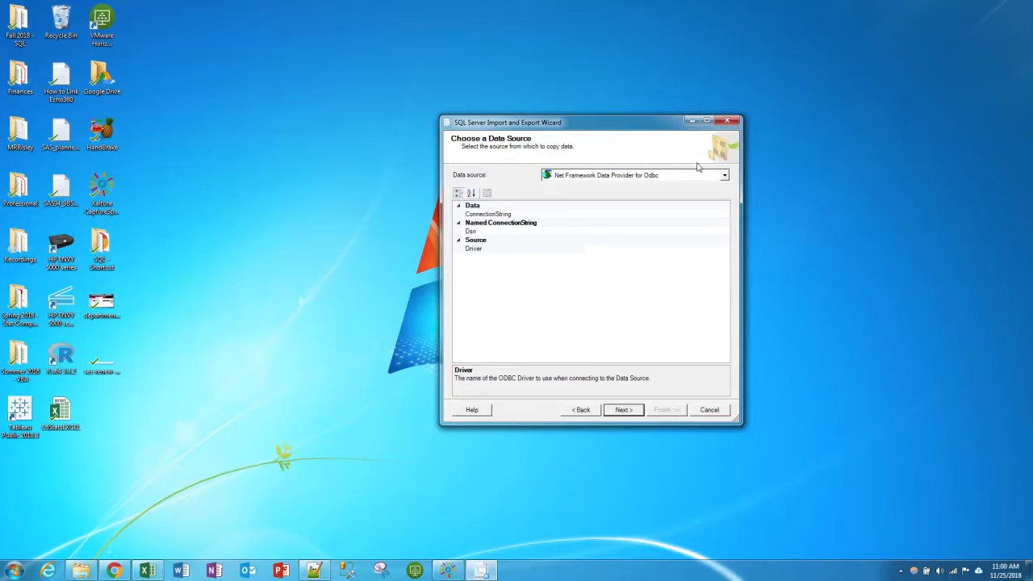
click(724, 176)
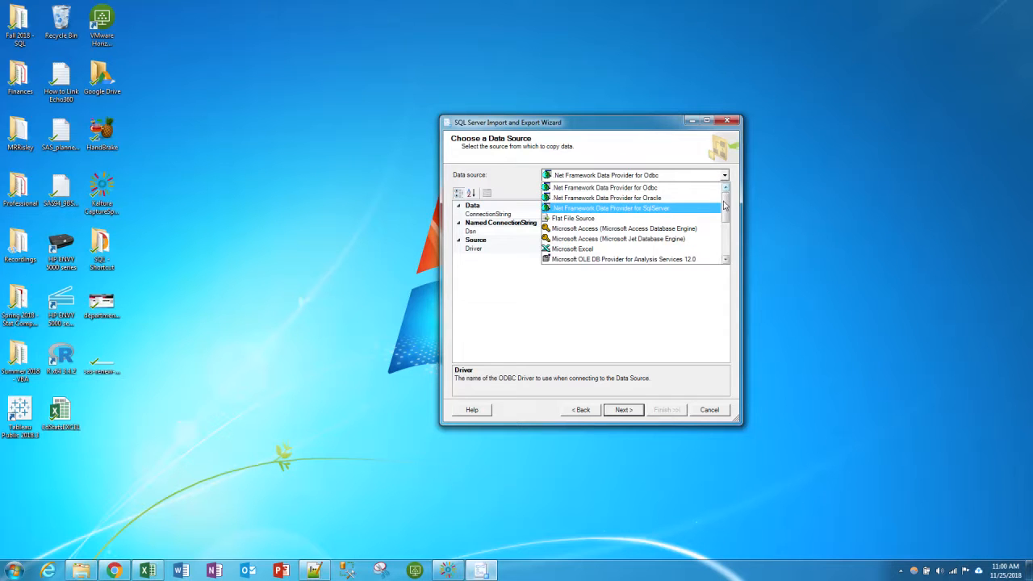
drag(726, 205, 726, 203)
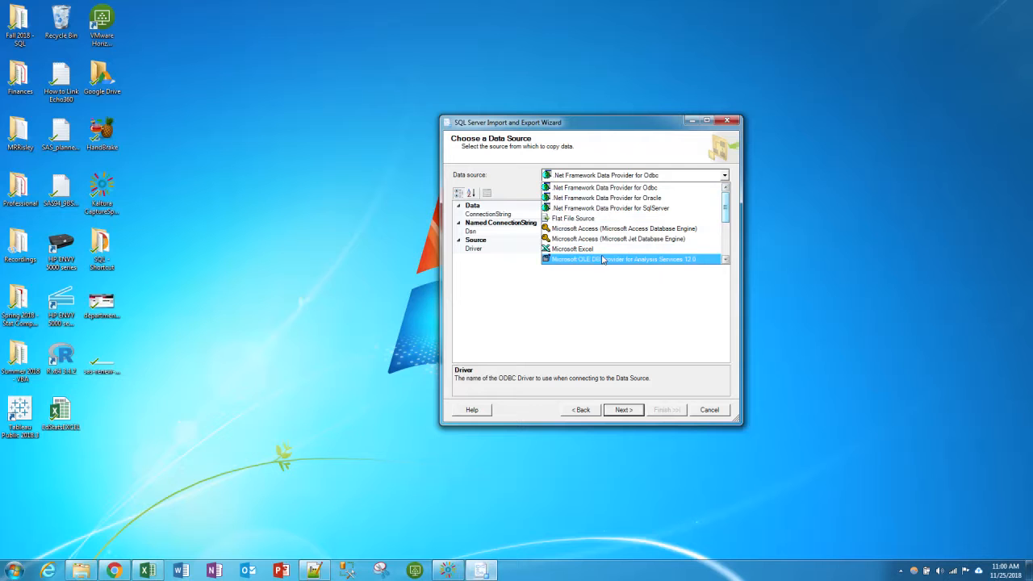
click(602, 250)
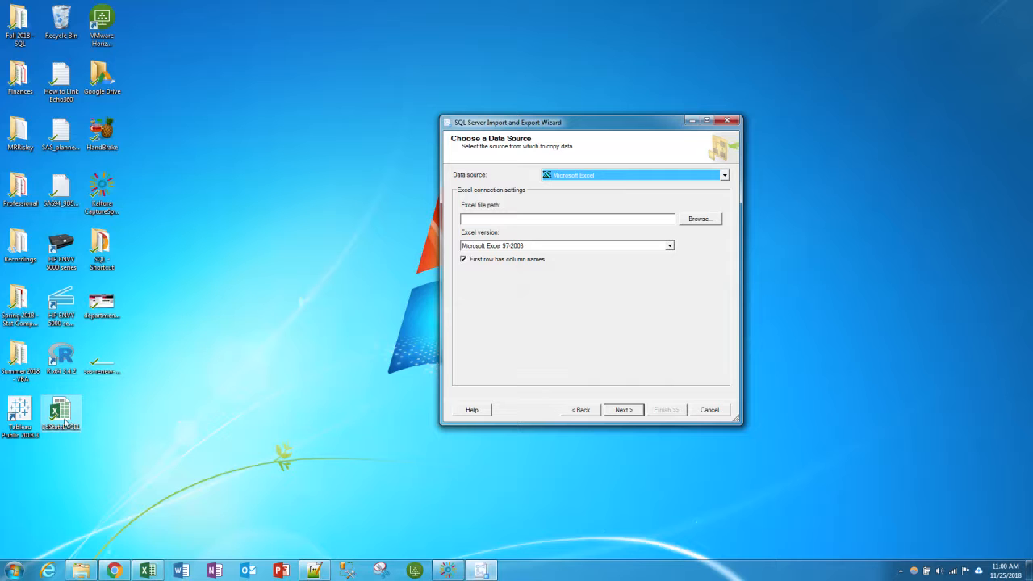
Set the Excel source file to EdStatsEXCEL on the Desktop and continue to the destination page.
click(697, 218)
drag(802, 208, 803, 303)
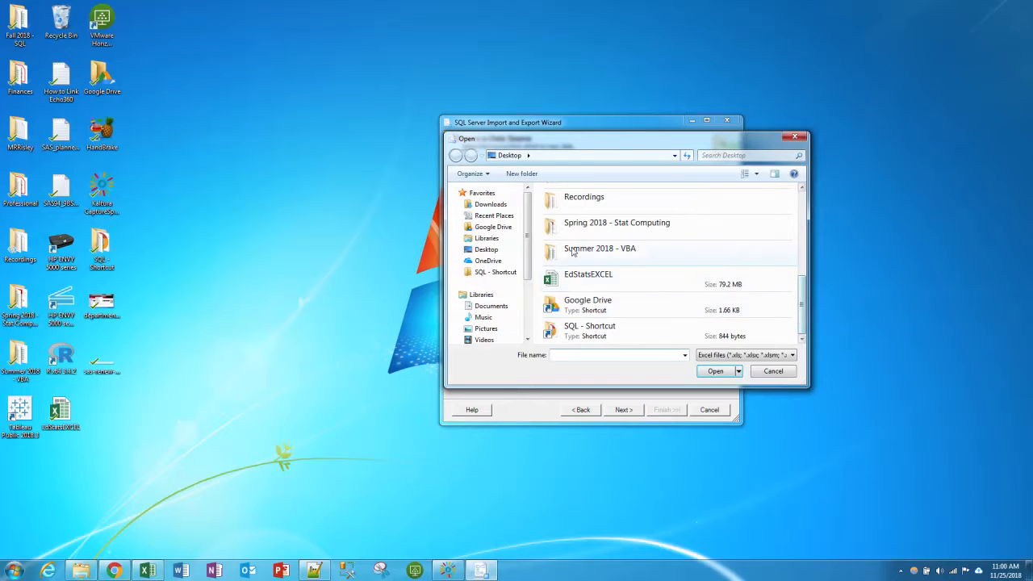
double_click(575, 282)
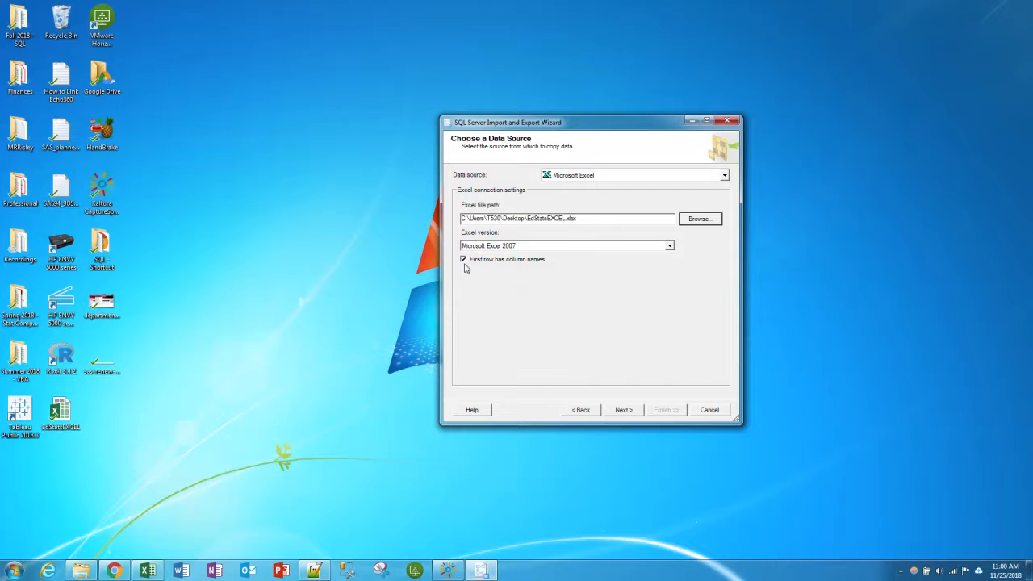
click(621, 409)
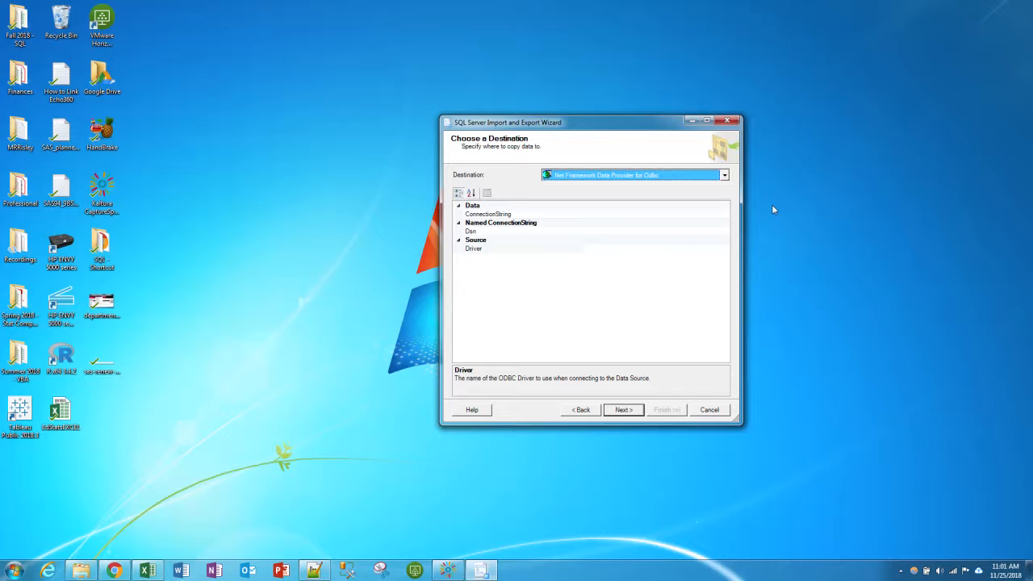
Choose SQL Server Native Client 11.0 as the import destination.
click(724, 175)
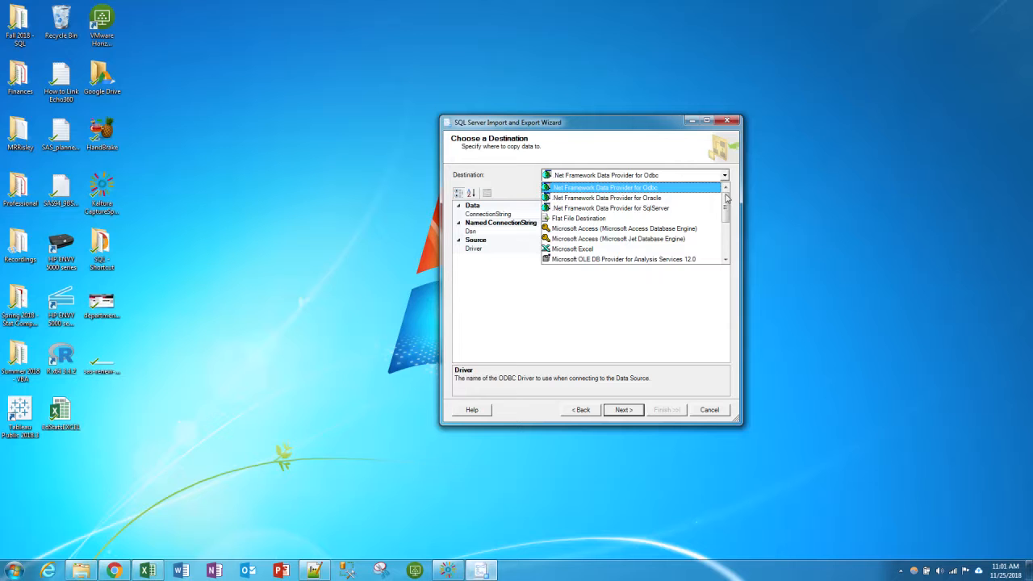
drag(726, 197, 727, 243)
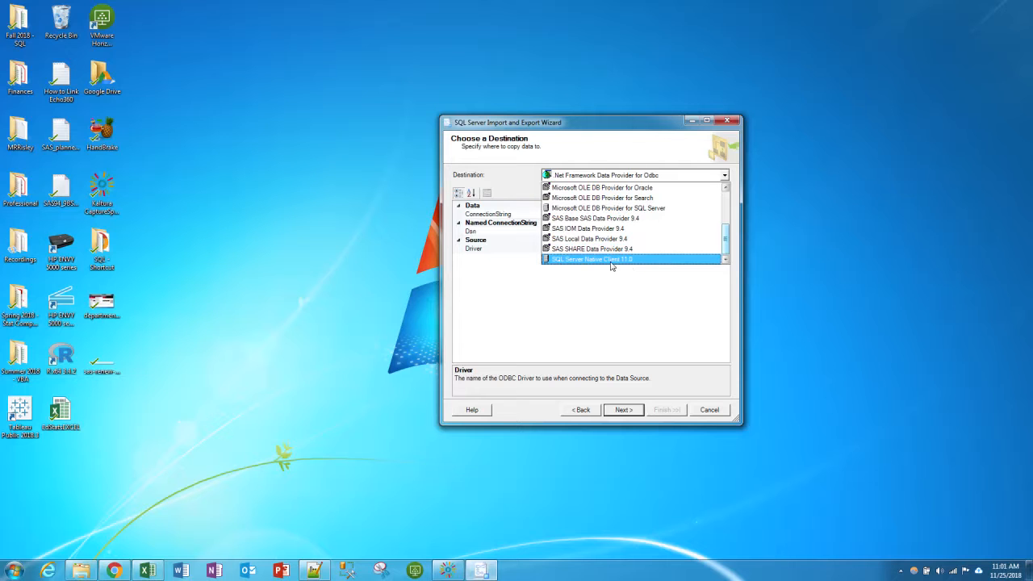
mouse_move(726, 234)
mouse_down()
mouse_move(726, 198)
mouse_move(726, 240)
mouse_up()
click(584, 260)
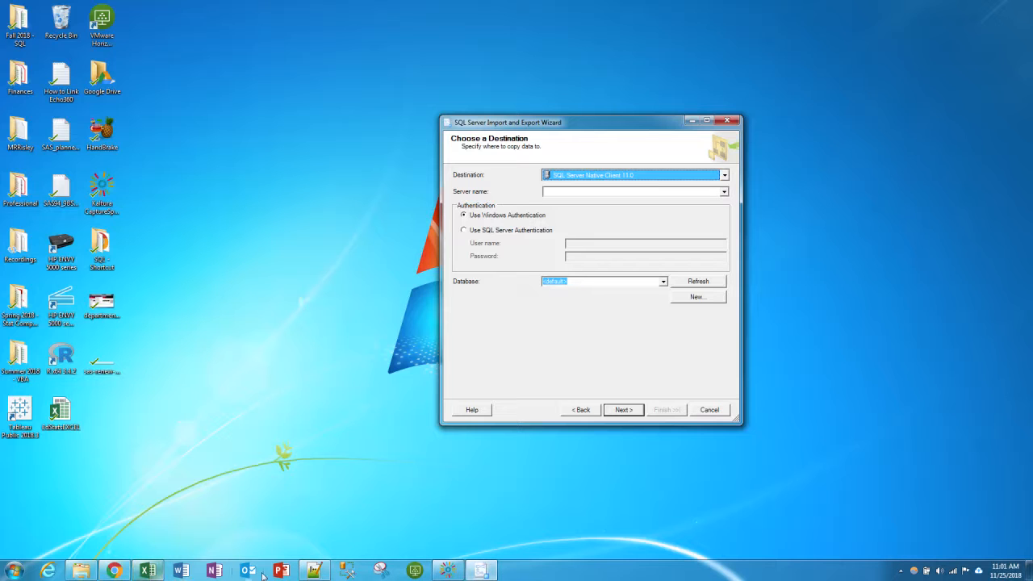
Copy the server name T530-PC\SQLEXPRESS from SQL Server Management Studio's connection dialog into the import wizard's destination server name.
click(347, 572)
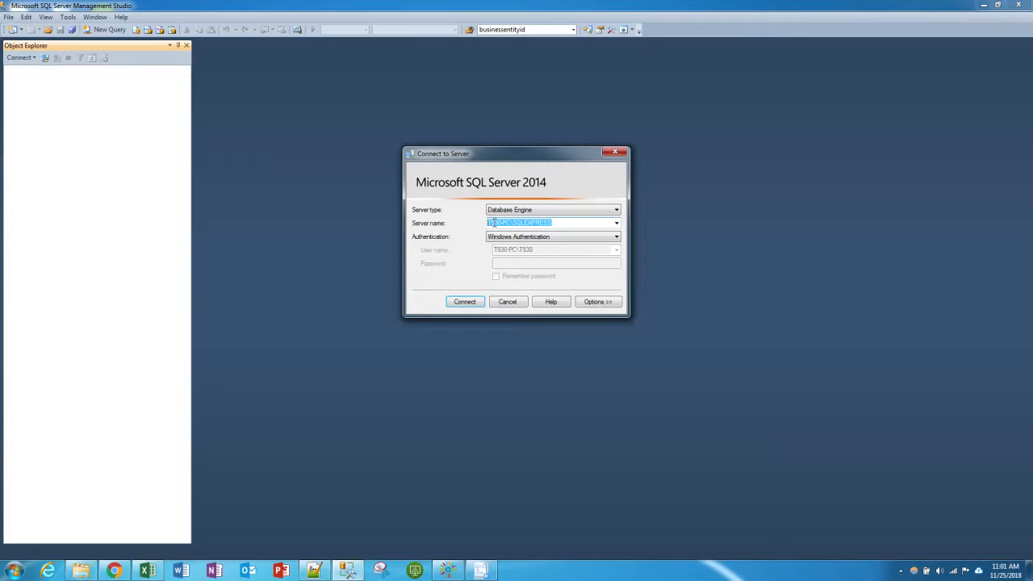
right_click(506, 224)
click(545, 259)
click(481, 570)
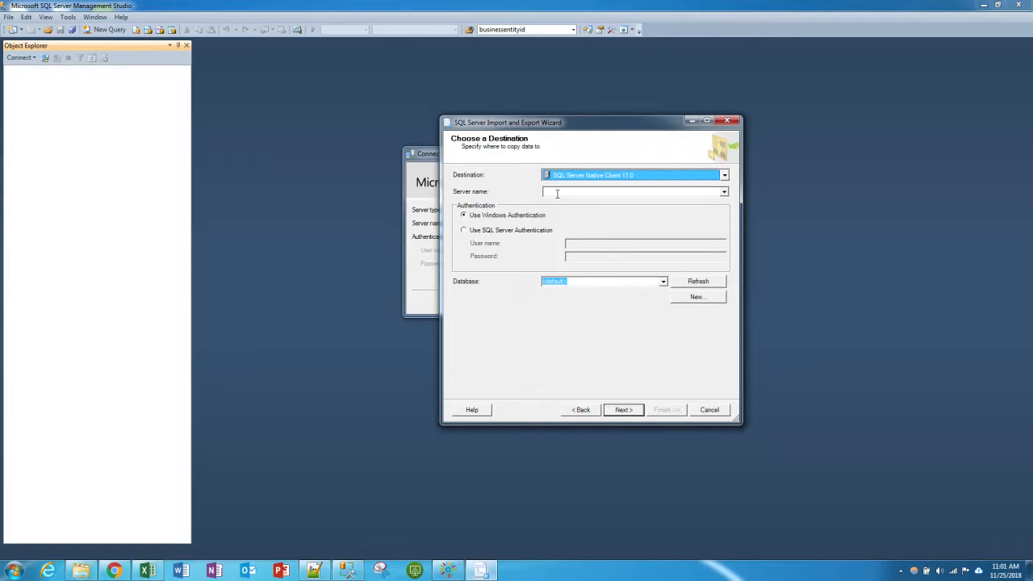
right_click(588, 191)
click(610, 241)
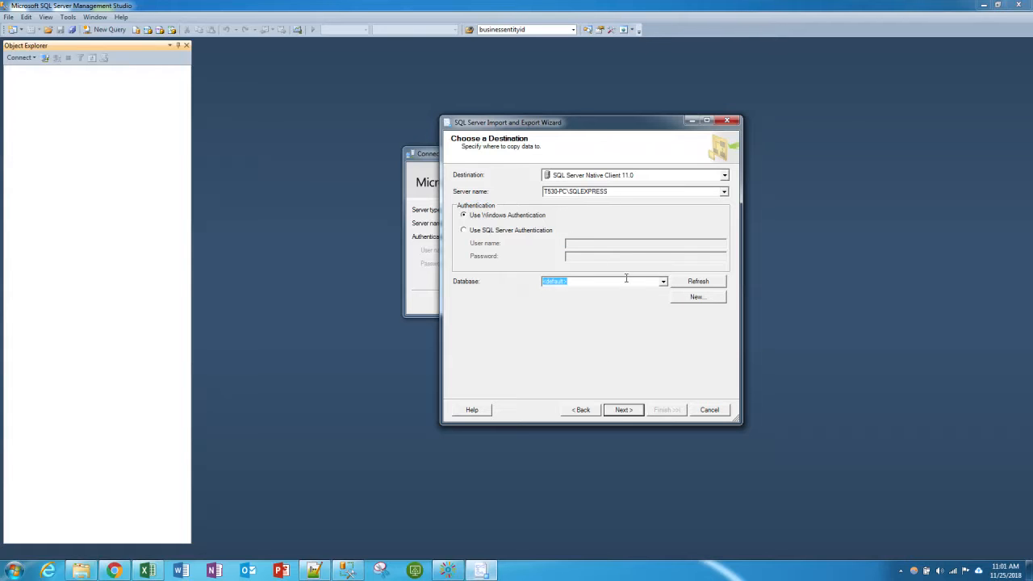
Set the destination database to master and continue to the table copy or query page.
click(663, 282)
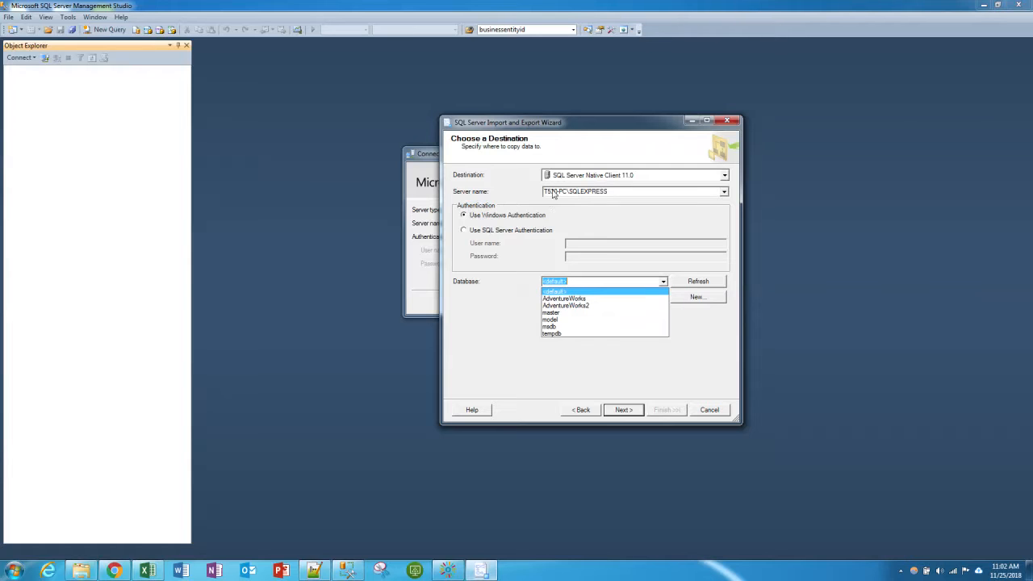
click(571, 314)
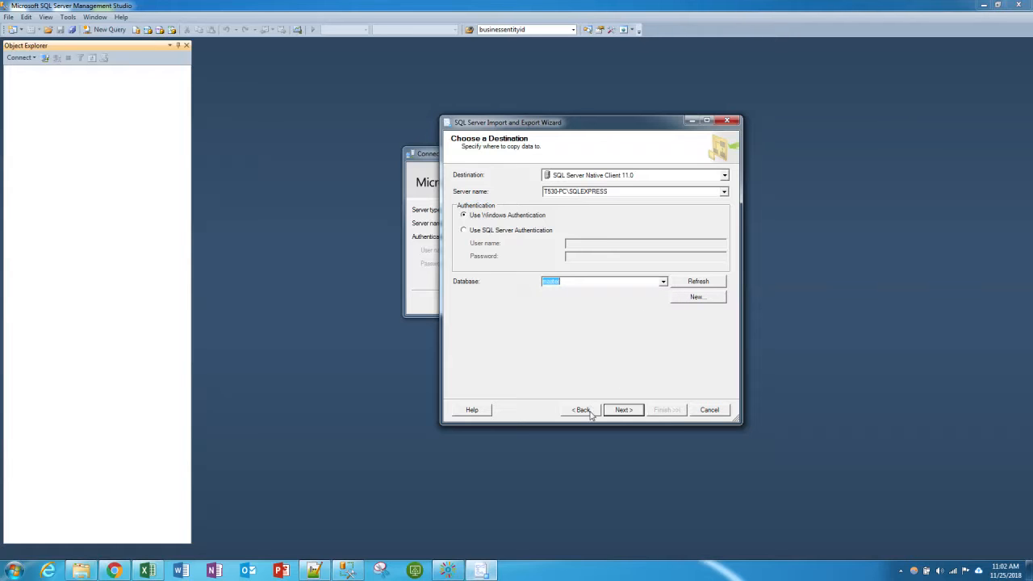
click(624, 410)
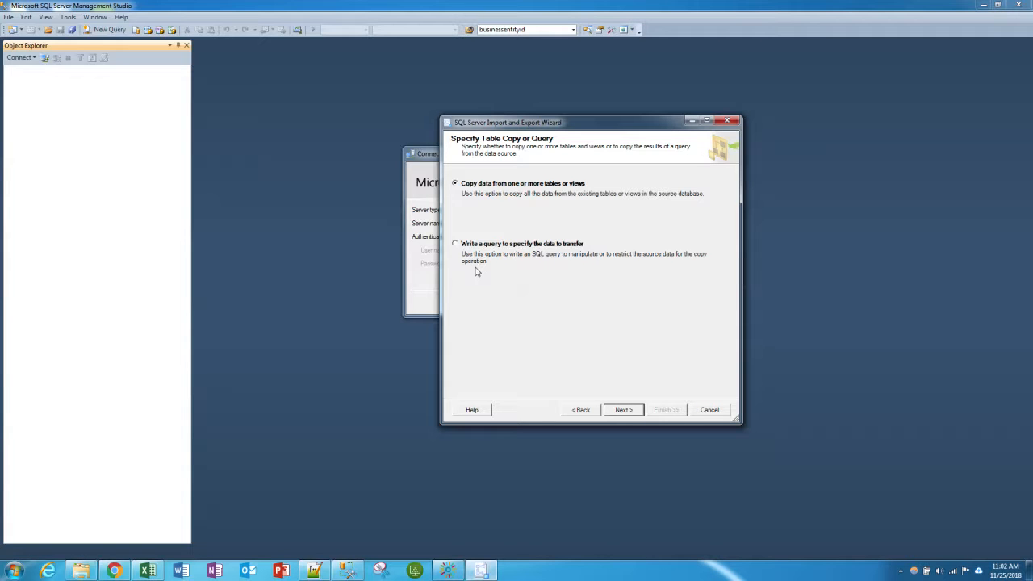
Accept copying data from tables or views and select the Country$, Country-Series$, Data$ and Series$ source tables.
click(633, 411)
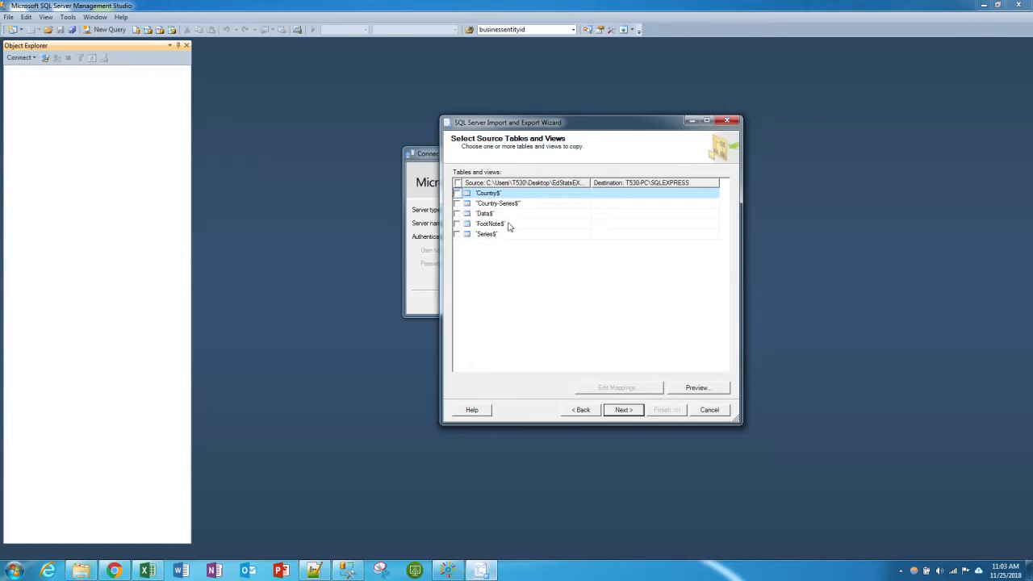
click(457, 193)
click(457, 204)
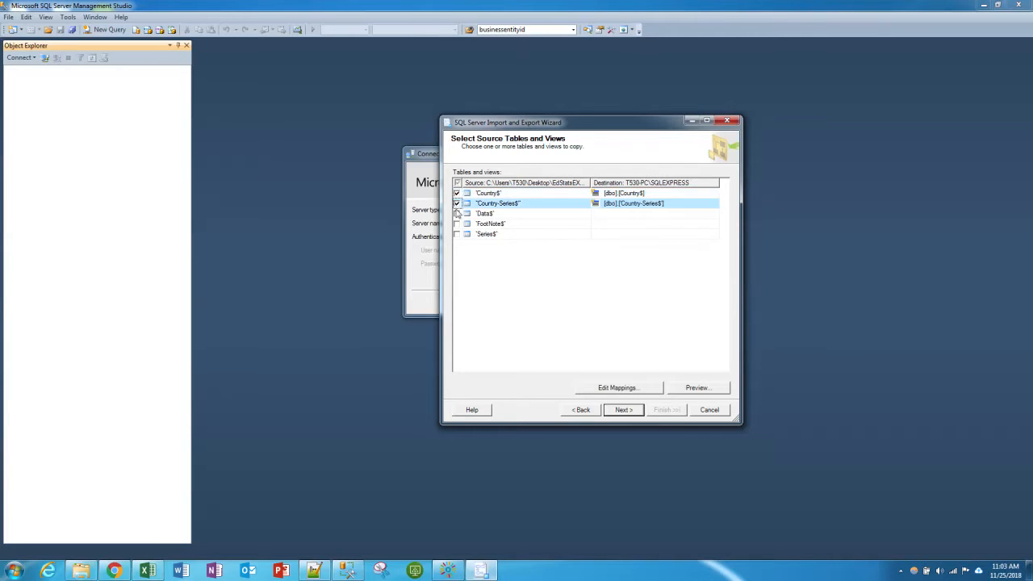
click(457, 214)
click(456, 234)
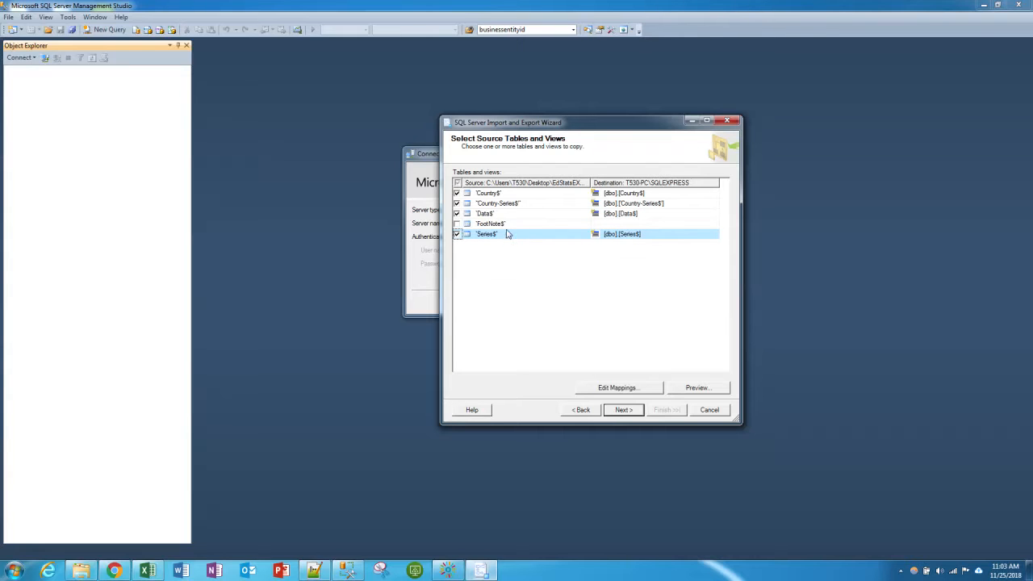
Rename the destination table for Country$ to [dbo].[Country], without the dollar sign.
click(615, 194)
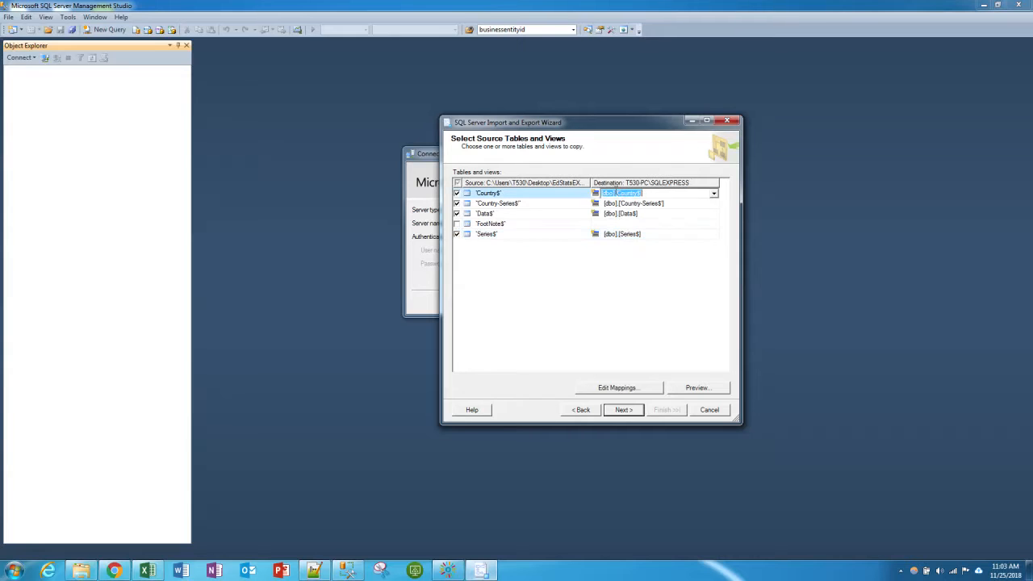
click(652, 208)
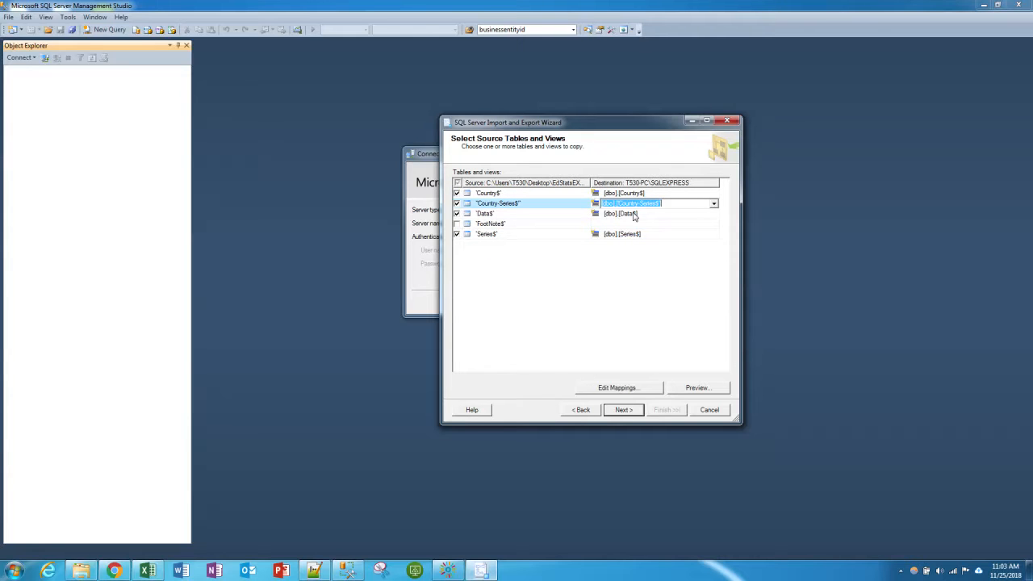
click(636, 213)
click(643, 193)
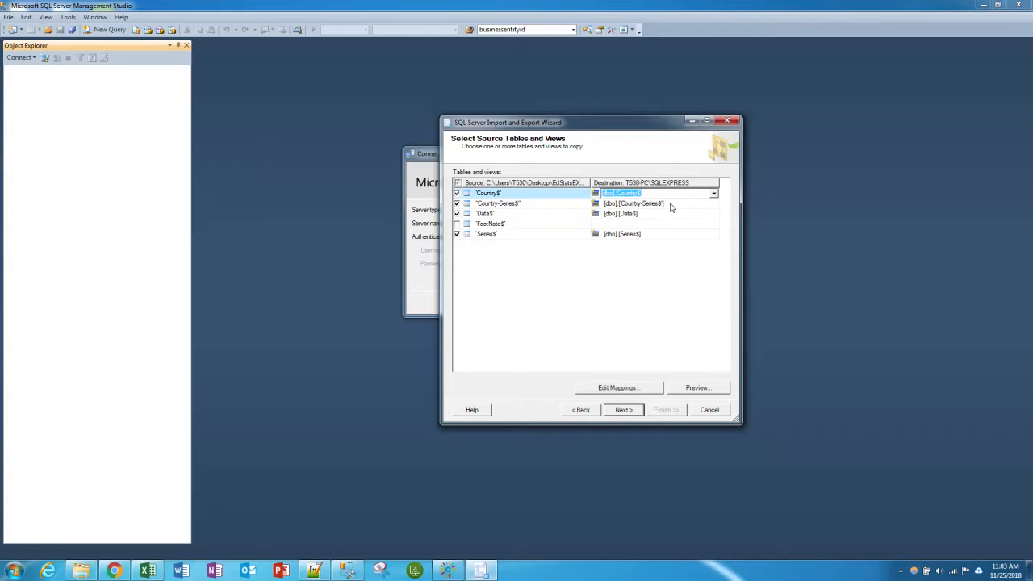
click(634, 194)
key(Delete)
Rename the destination table for Country-Series$ to [dbo].[CountrySeries], without quotes, hyphen or dollar sign.
click(651, 204)
click(618, 204)
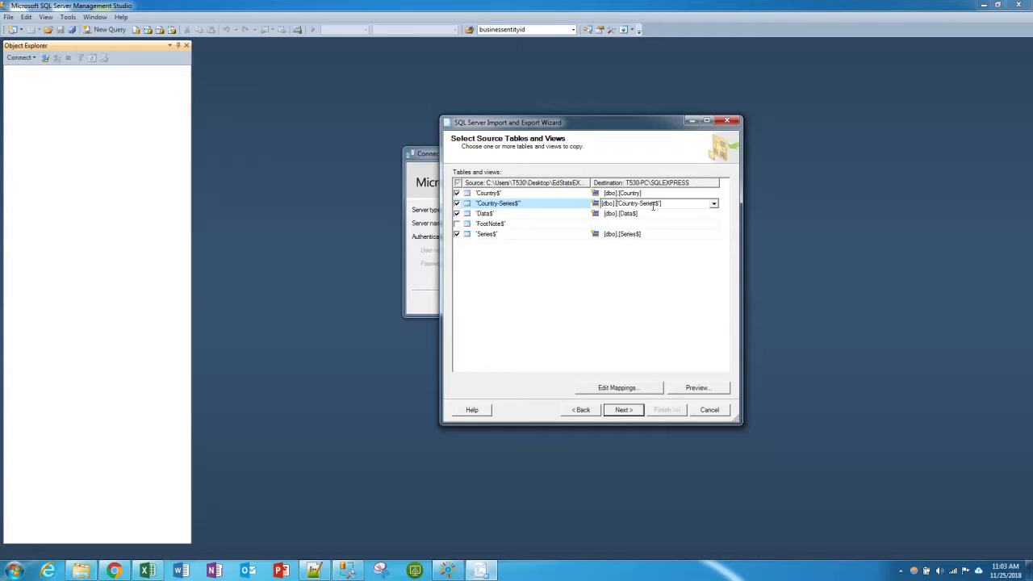
key(Delete)
key(Right)
key(Delete)
key(Delete)
key(Delete)
Rename the destination tables for Data$ and Series$ to [dbo].[Data] and [dbo].[Series].
click(630, 213)
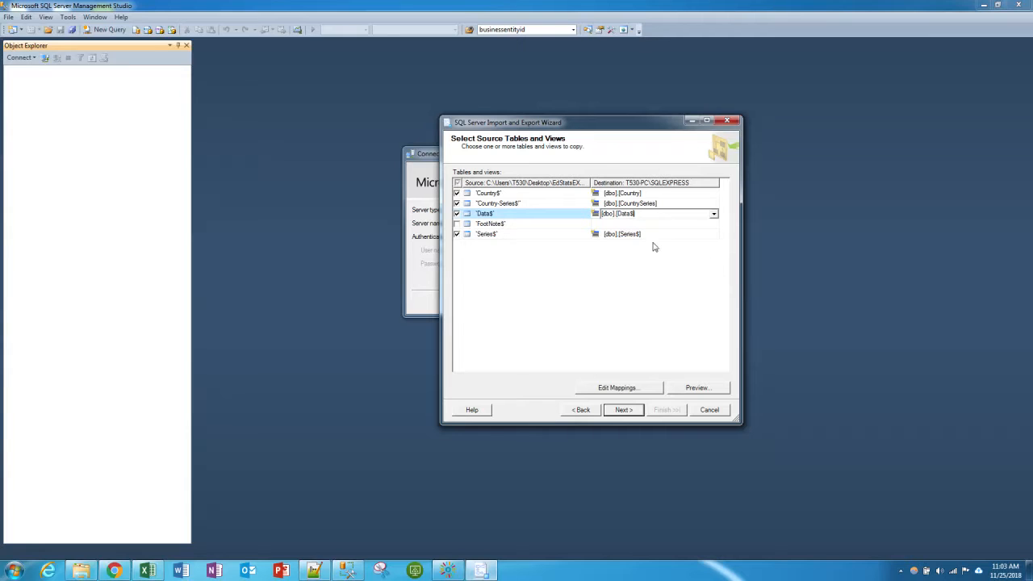
key(BackSpace)
click(633, 234)
click(635, 234)
key(BackSpace)
click(671, 283)
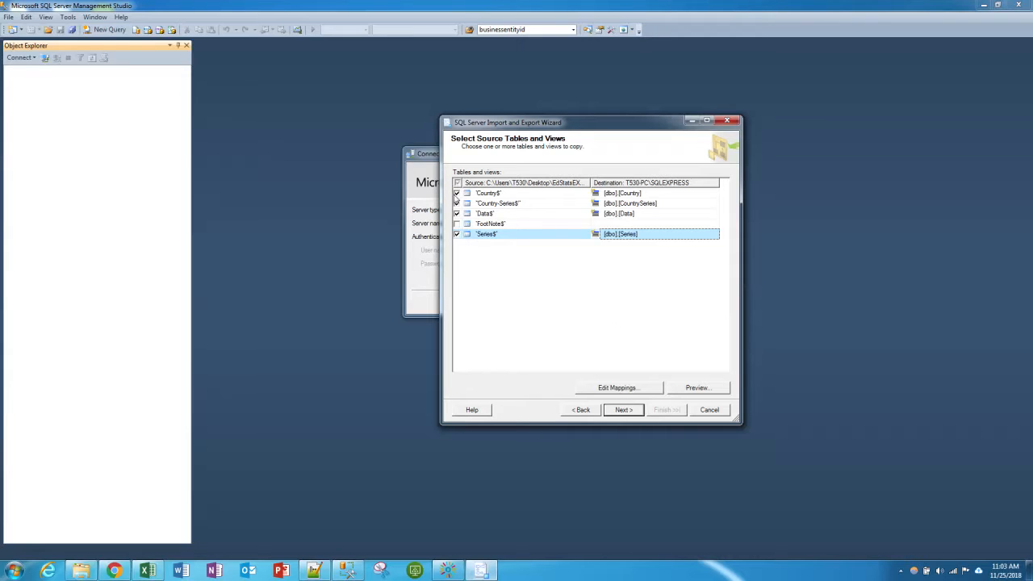
Review the column mappings of the Country table, checking the data types and sizes, and close them without changes.
click(582, 196)
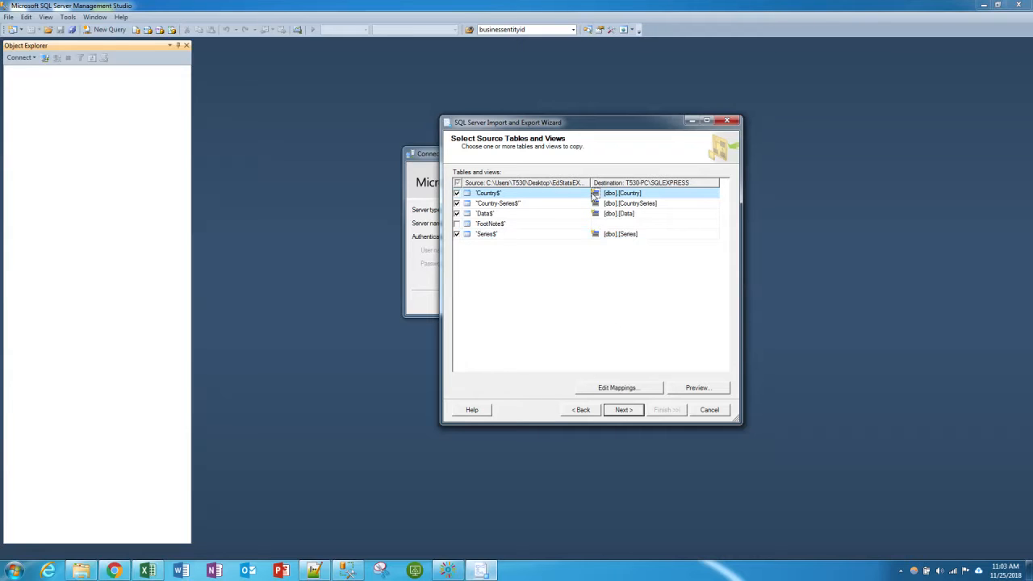
click(621, 388)
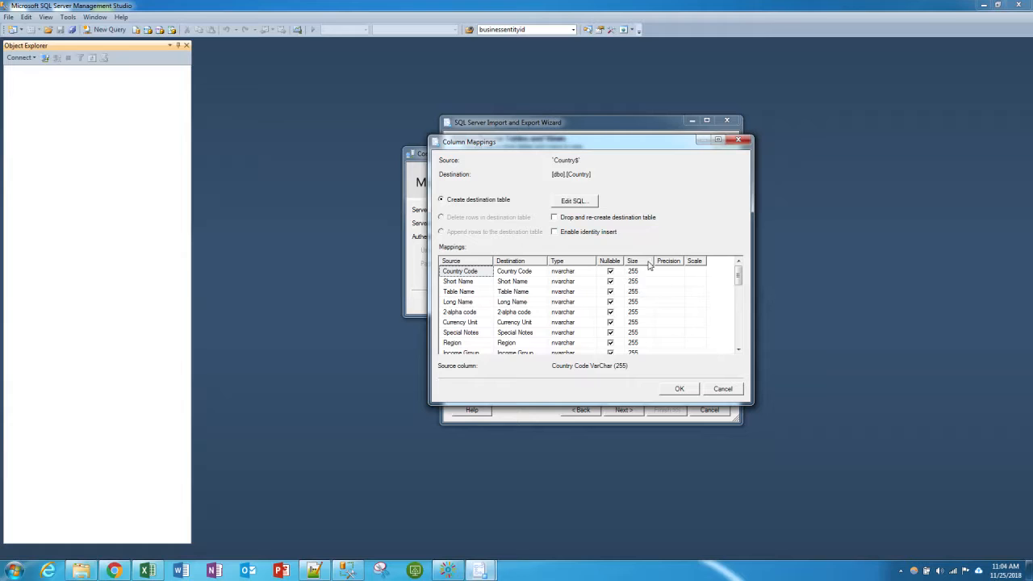
drag(737, 275, 740, 343)
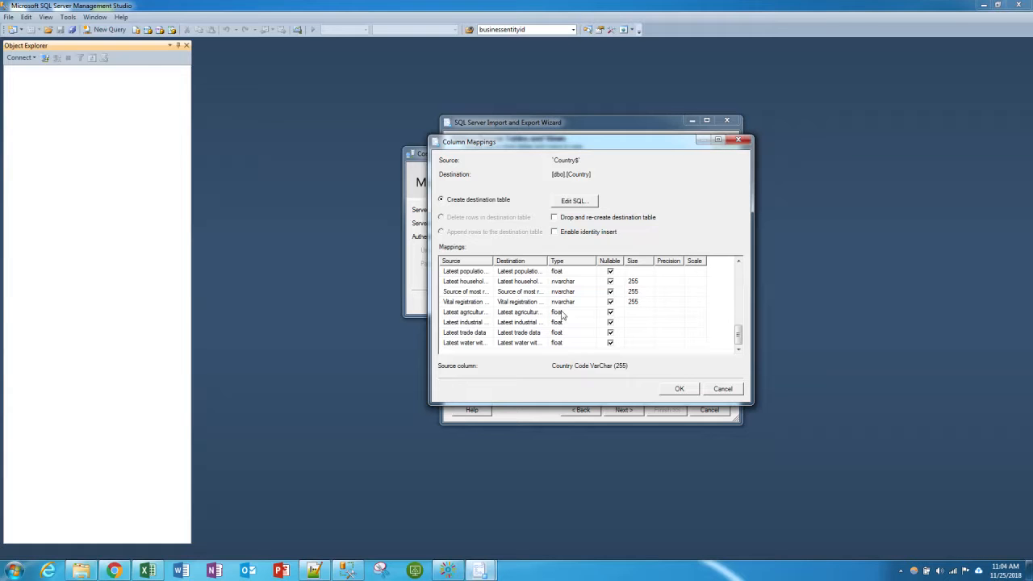
drag(738, 332, 737, 272)
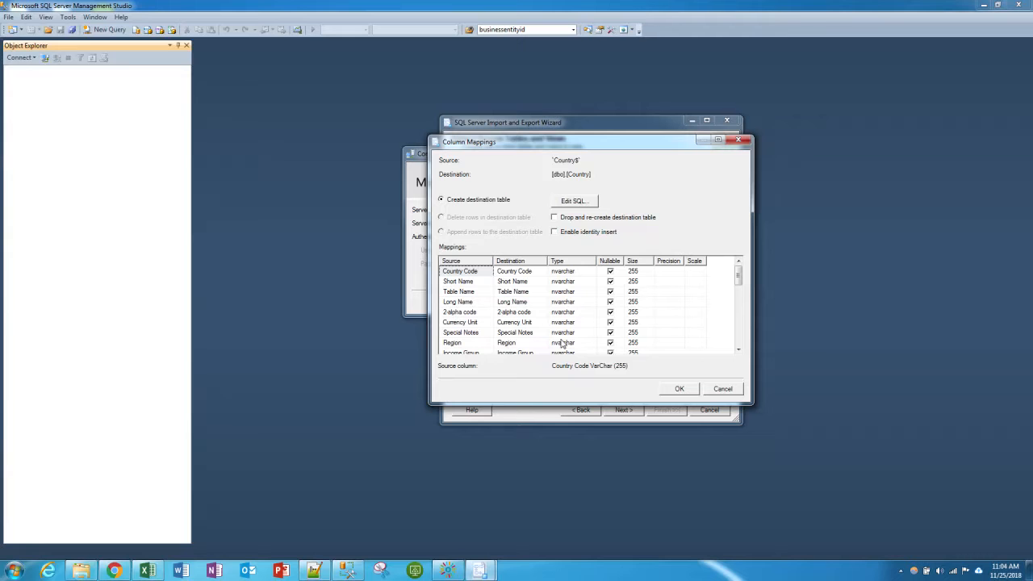
click(732, 390)
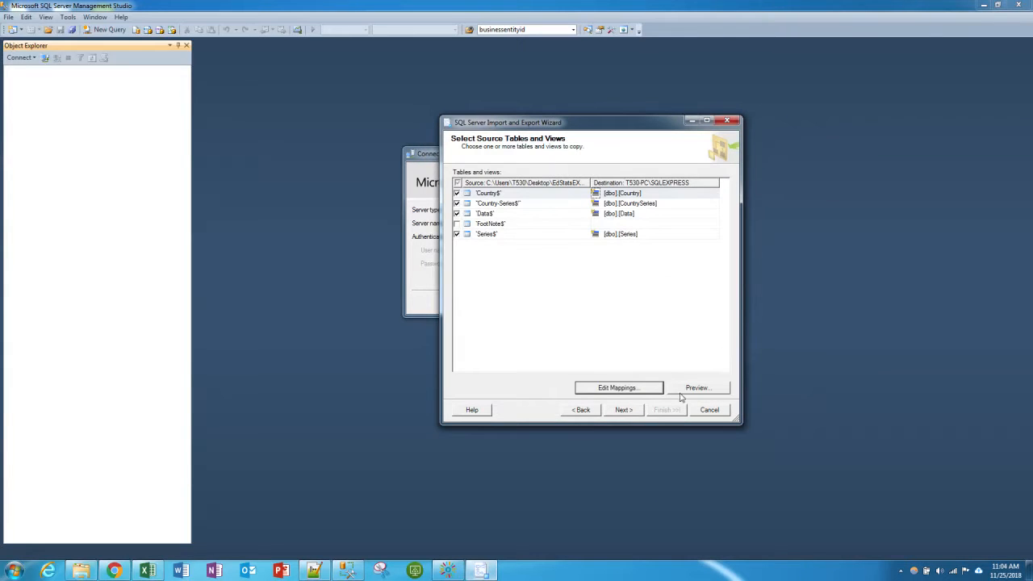
Continue to the Run Package page and move the wizard clear of the Connect to Server dialog.
click(621, 411)
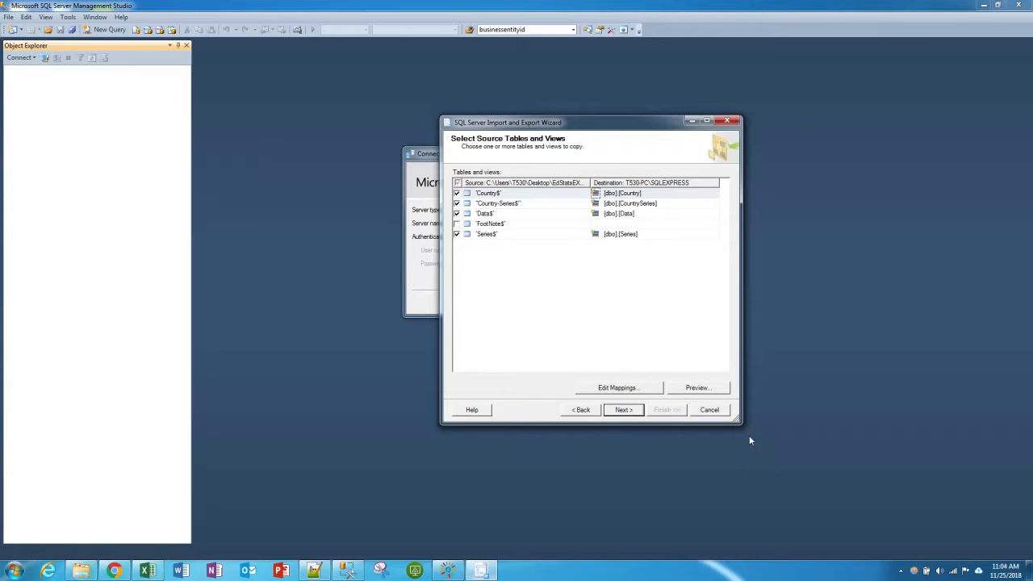
click(623, 410)
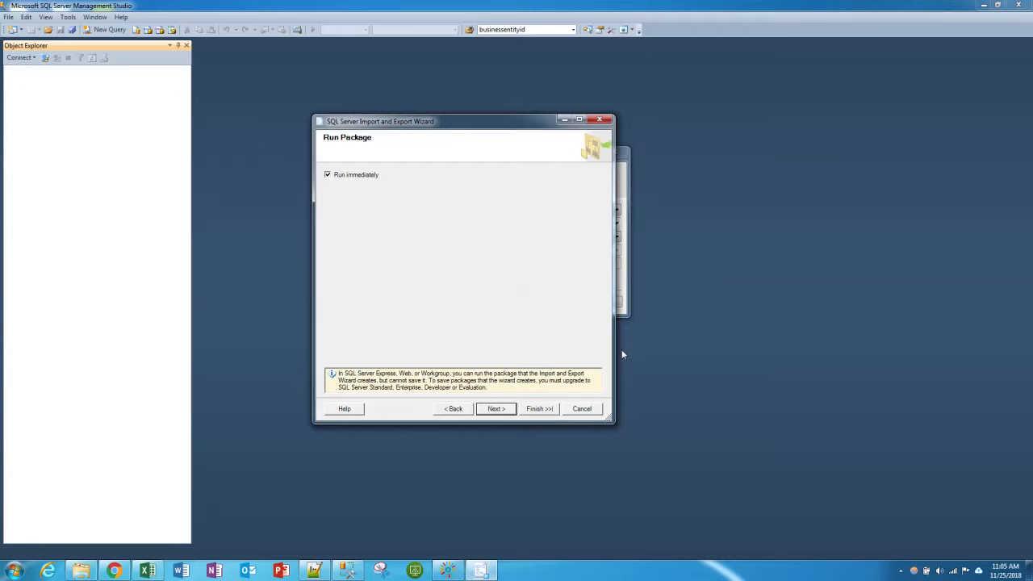
drag(458, 118, 800, 130)
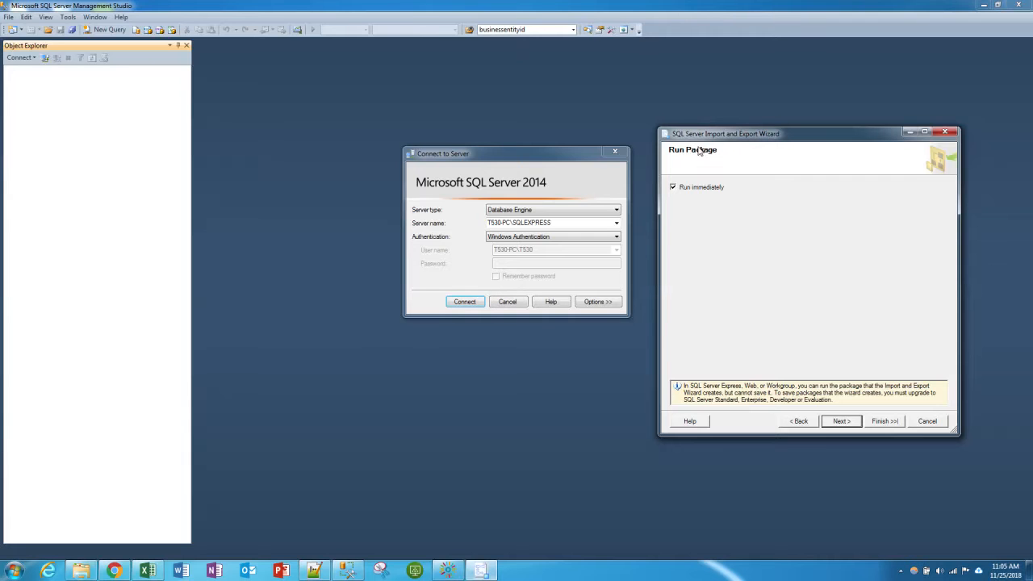
Read the Run Package note, keep immediate execution, review the summary of actions, and finish the wizard to start the import.
drag(726, 134, 437, 131)
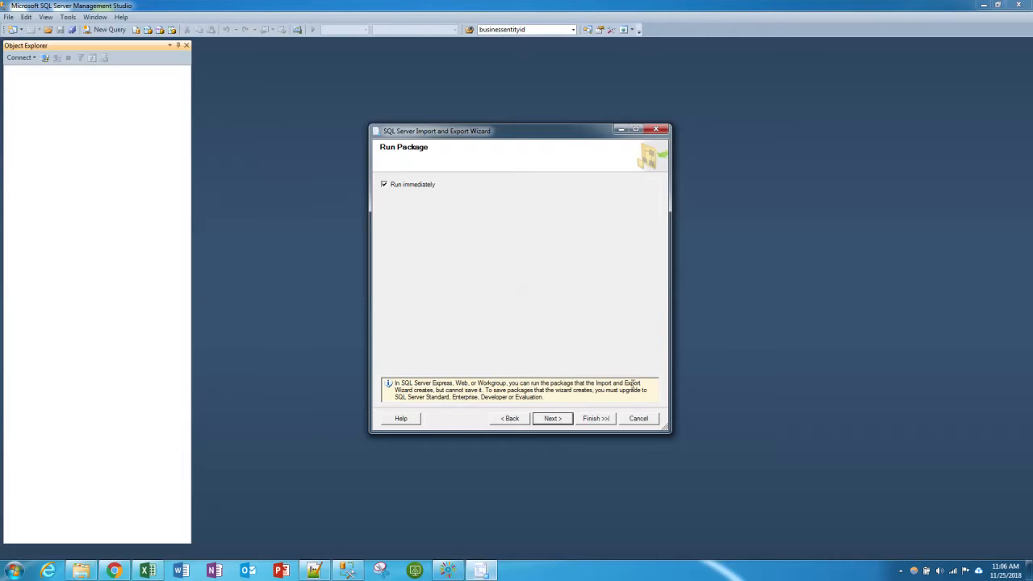
drag(485, 390, 434, 391)
click(442, 393)
drag(436, 391, 485, 391)
click(473, 383)
drag(401, 397, 472, 399)
click(456, 278)
click(552, 420)
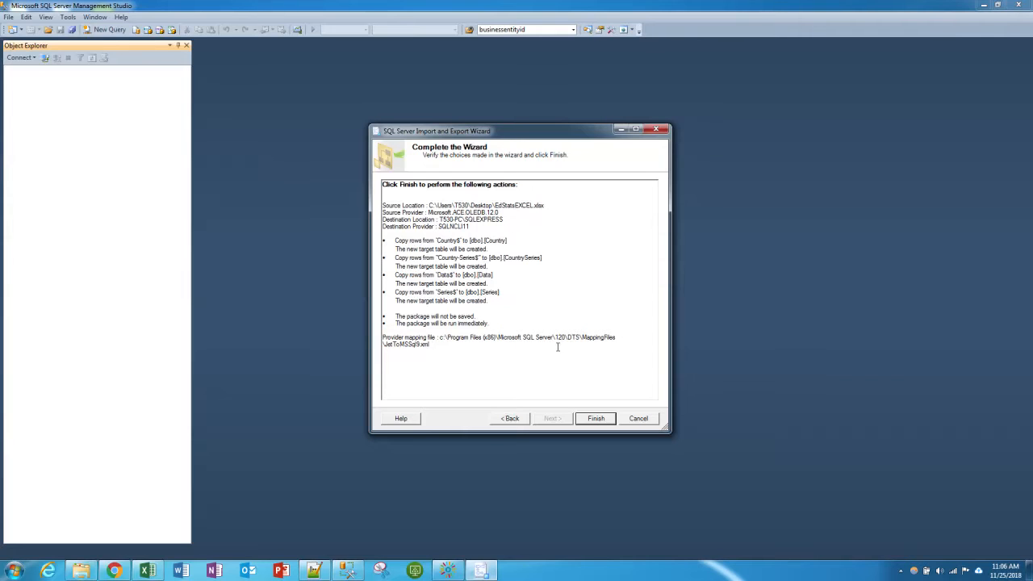
click(595, 418)
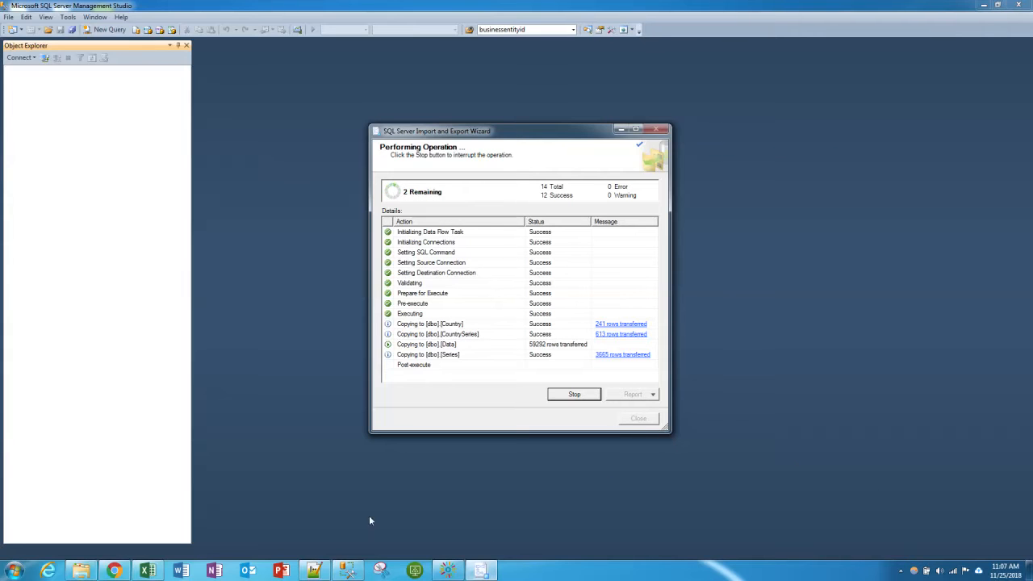
Switch to Chrome, open the World Bank Education Statistics dataset on Kaggle, and examine its CSV and Excel data sources.
mouse_move(158, 572)
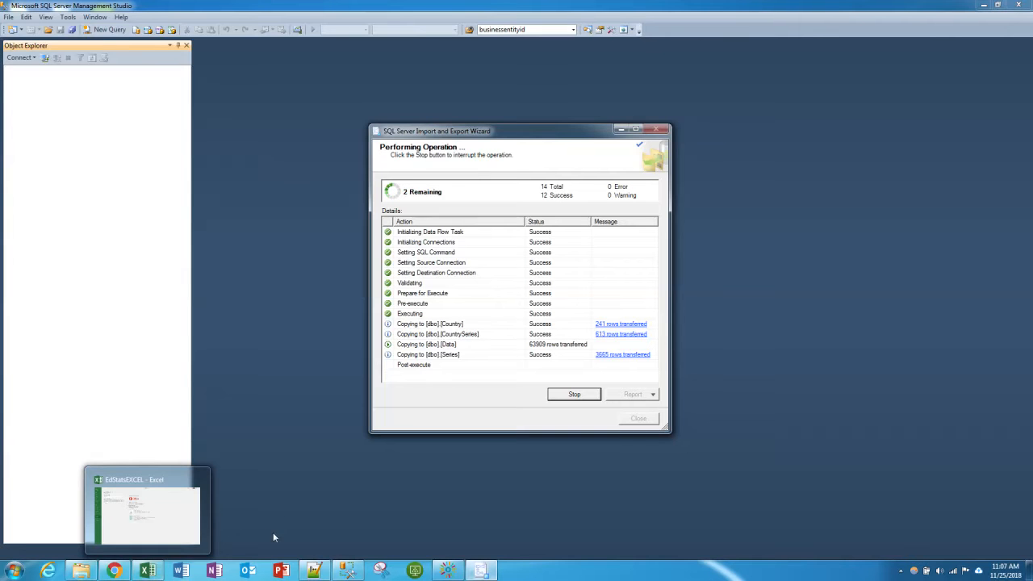
click(114, 571)
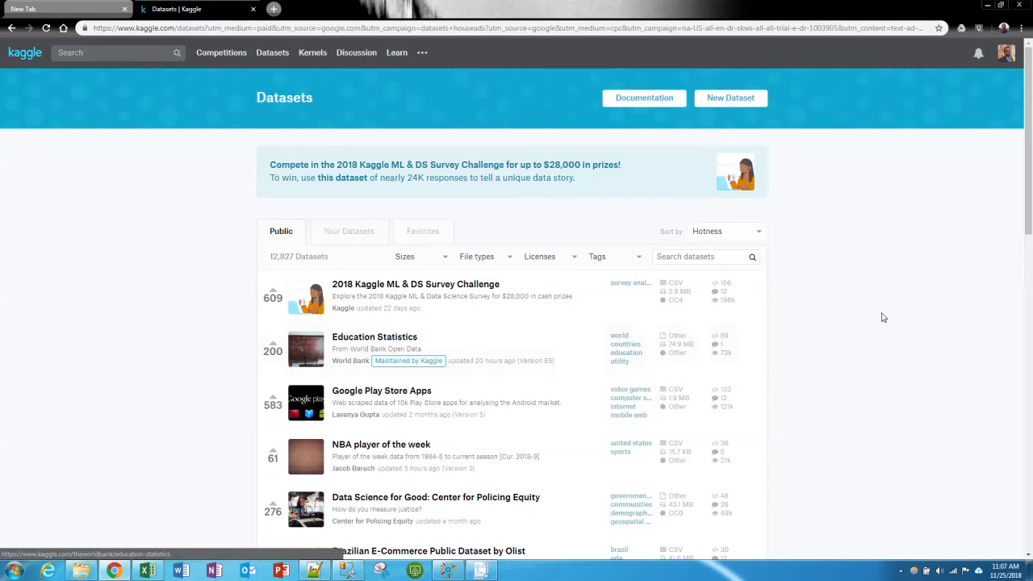
click(362, 340)
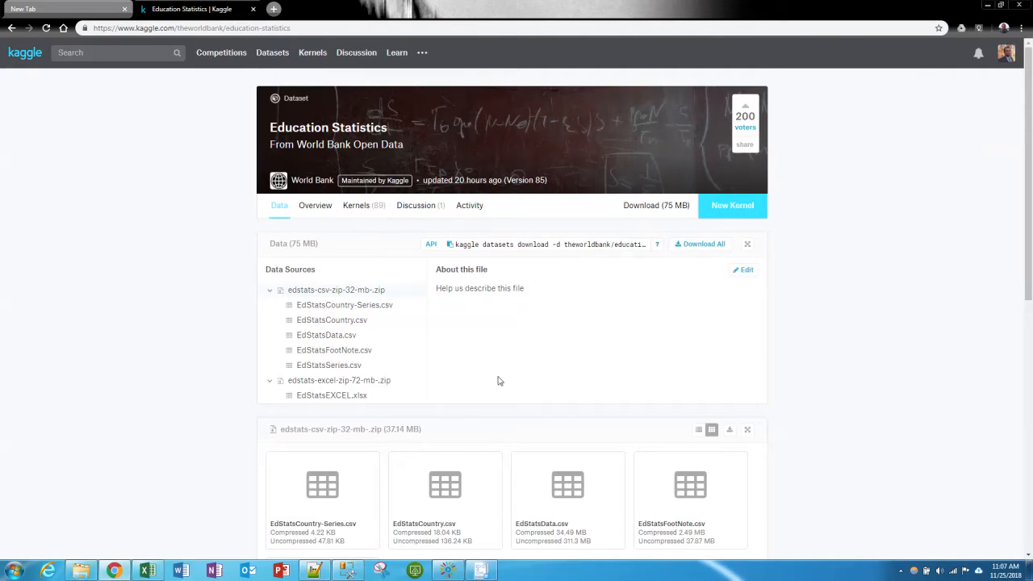
scroll(540, 361, down, 2)
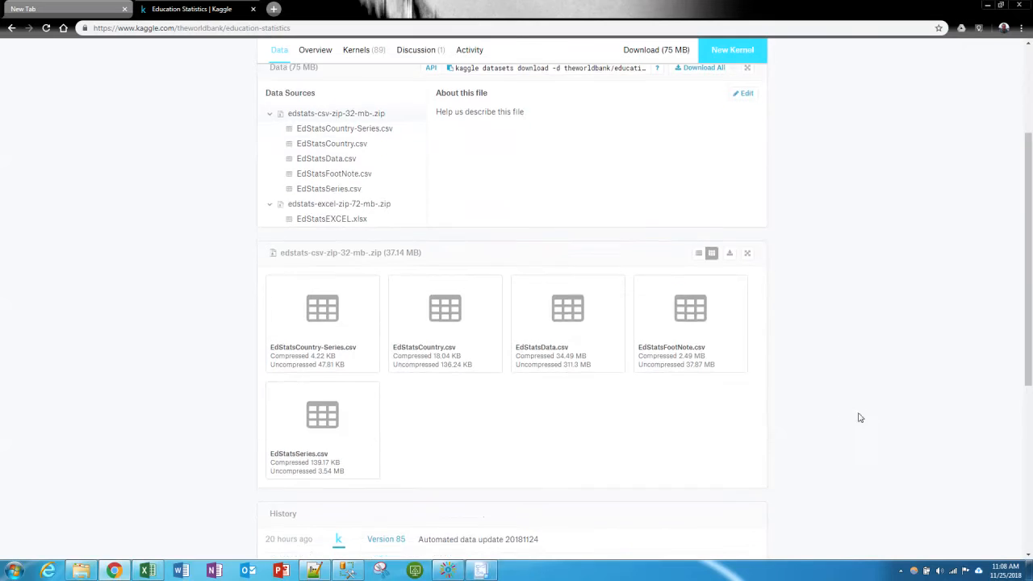
scroll(466, 276, up, 1)
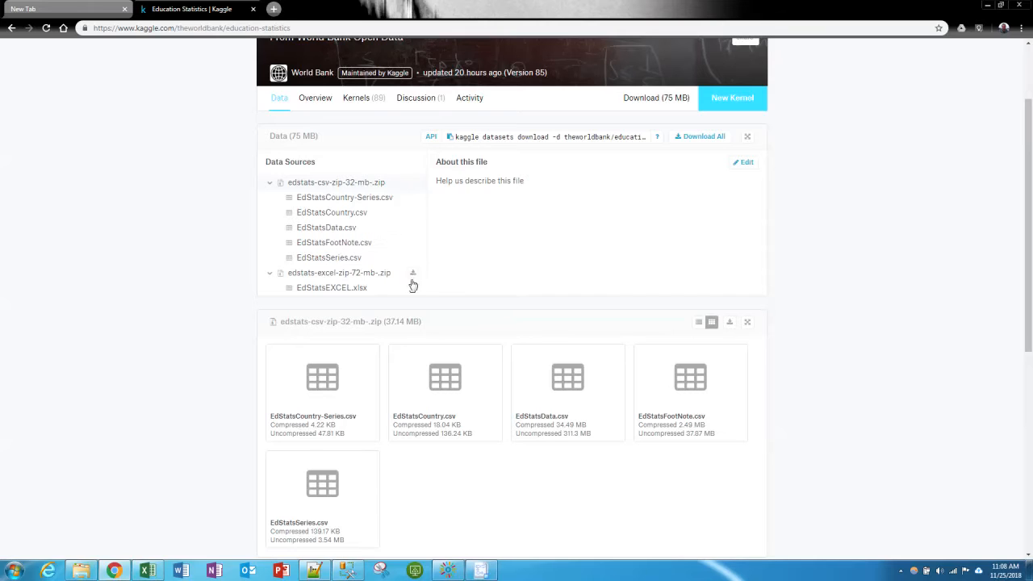
scroll(797, 292, up, 1)
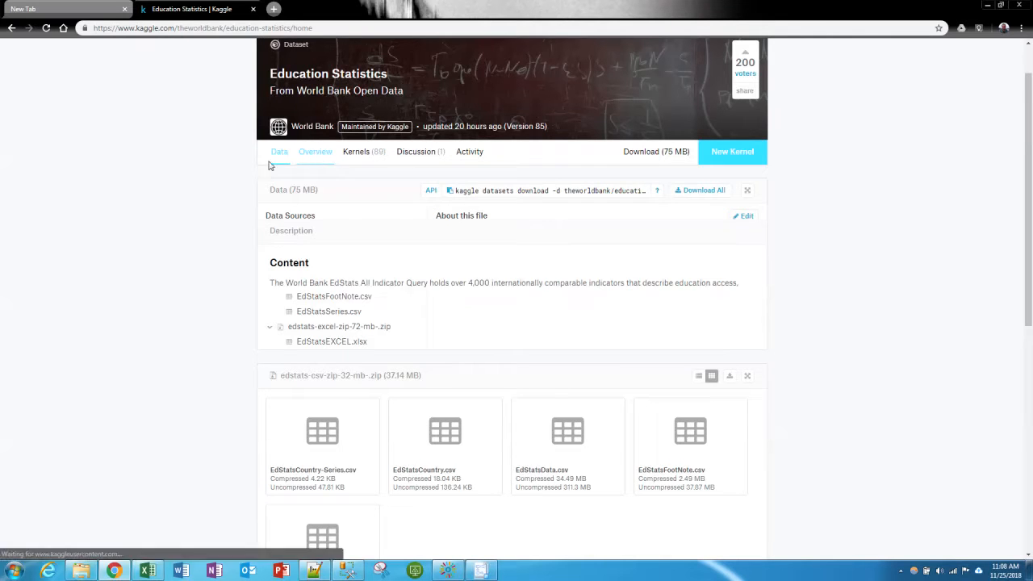
Read the Education Statistics dataset's overview, including its content, context and acknowledgements.
click(309, 154)
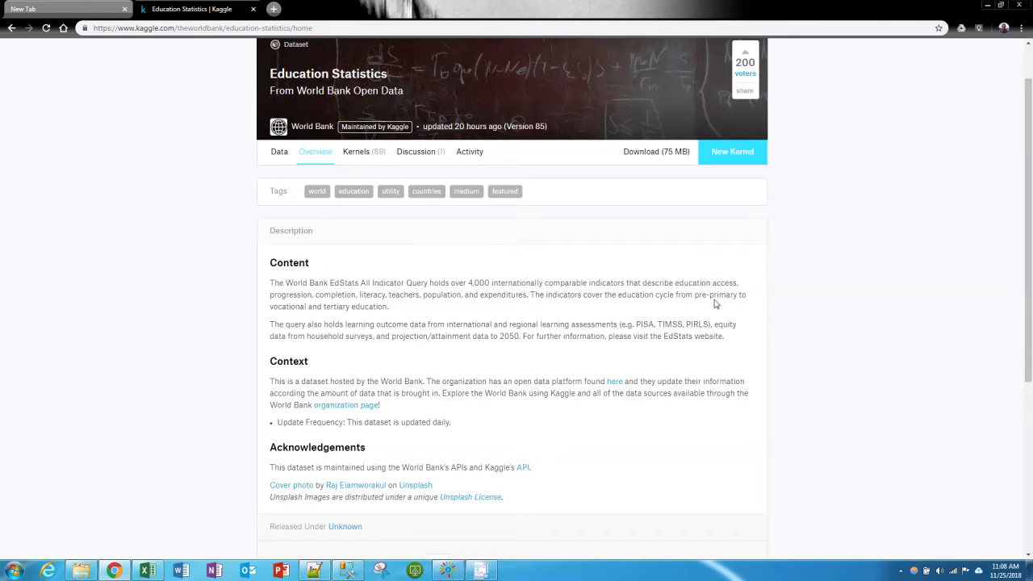
scroll(667, 316, down, 1)
scroll(597, 302, down, 2)
scroll(537, 312, down, 1)
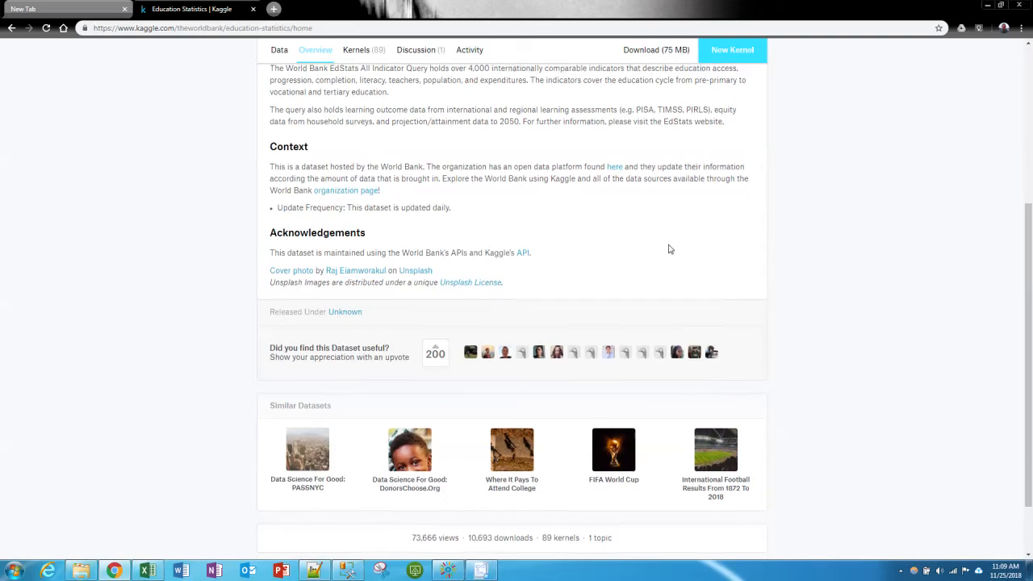
scroll(668, 249, up, 5)
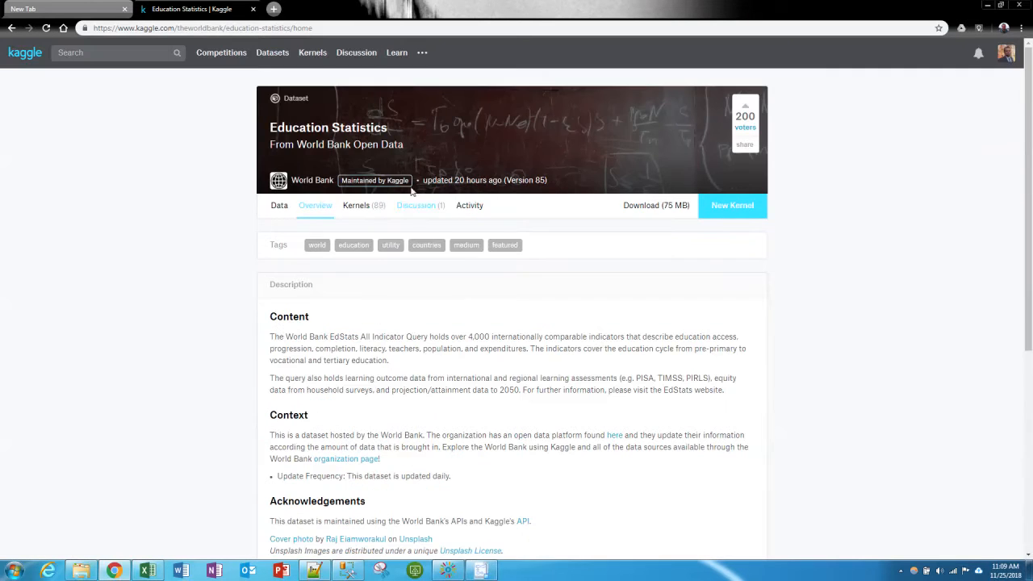
Browse the public kernels published for the Education Statistics dataset.
click(361, 208)
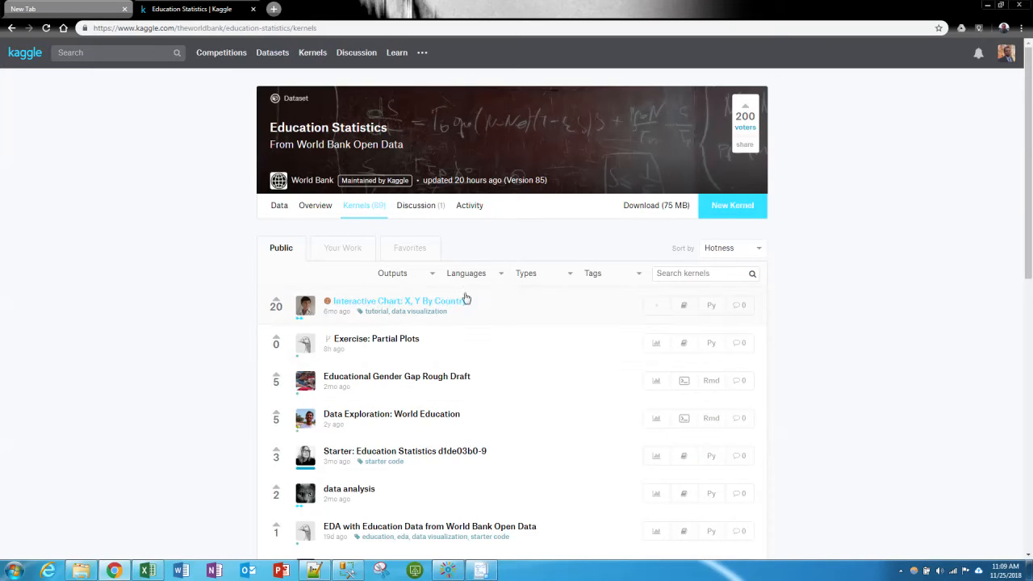
scroll(479, 323, down, 3)
scroll(533, 437, down, 4)
scroll(589, 421, up, 7)
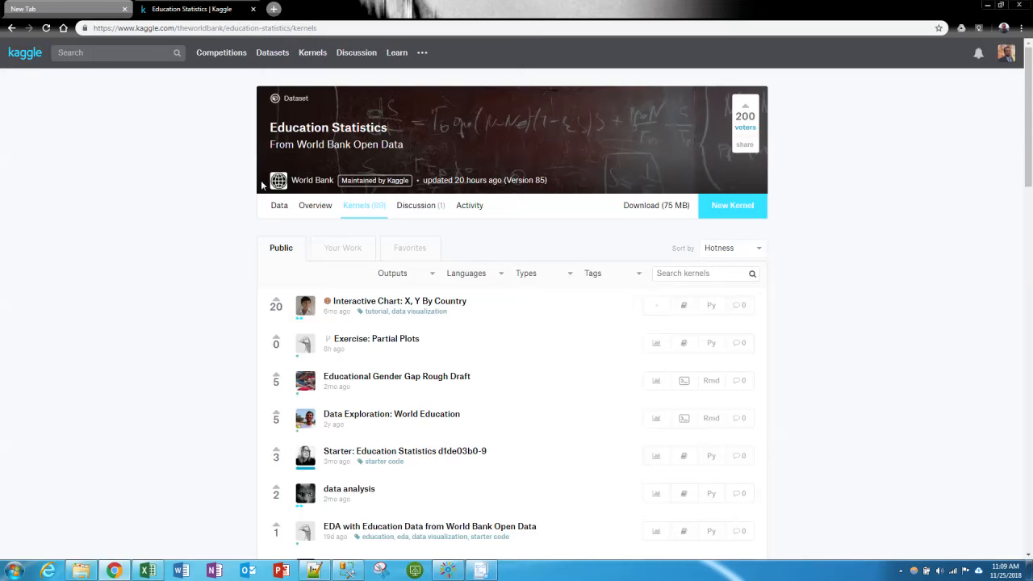
Check the dataset's discussion topics and activity statistics, including downloads and contributor countries, and minimize the browser.
click(427, 207)
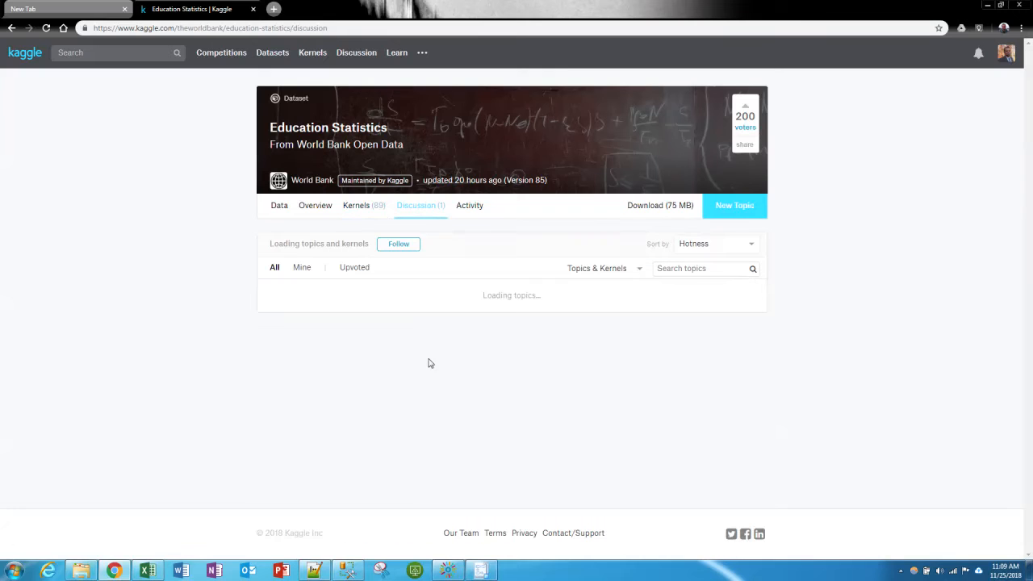
click(470, 210)
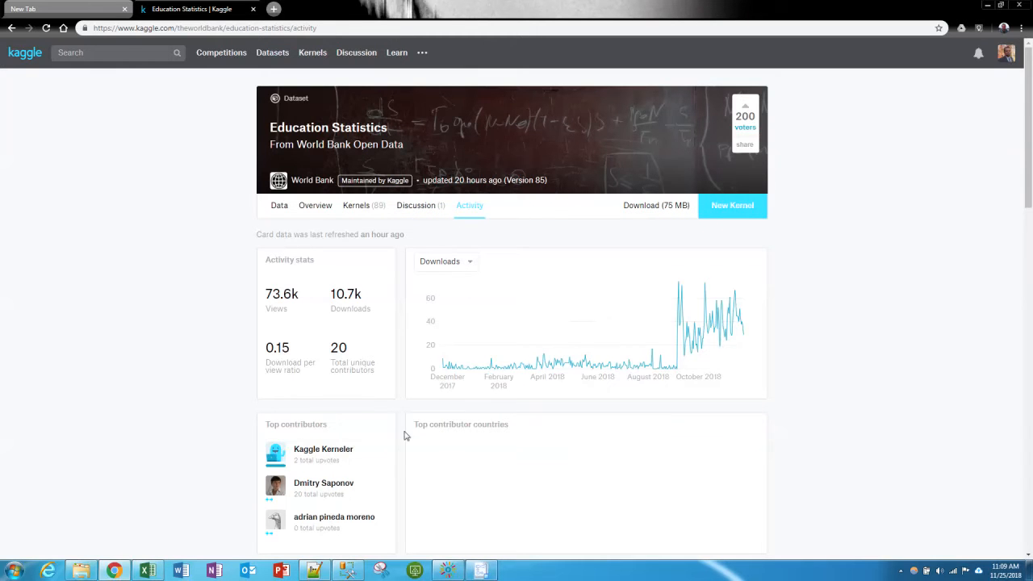
scroll(895, 380, down, 3)
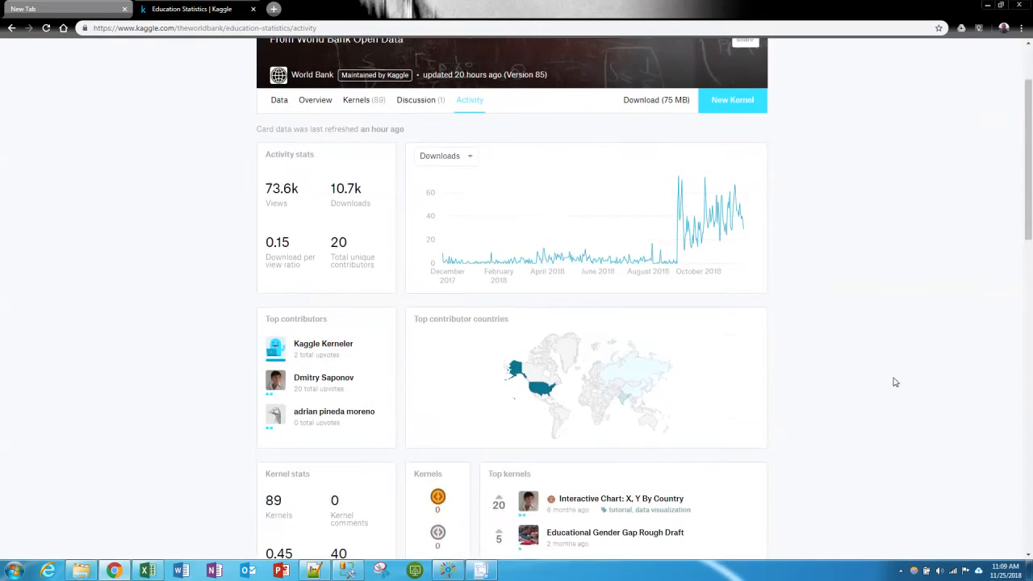
scroll(500, 313, up, 2)
scroll(710, 376, down, 5)
scroll(501, 362, up, 5)
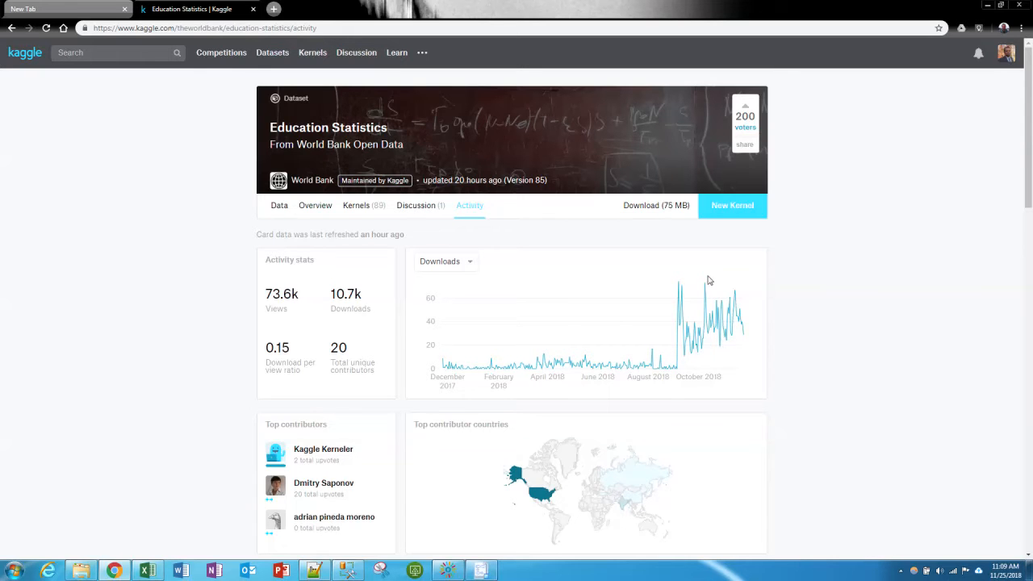
click(986, 5)
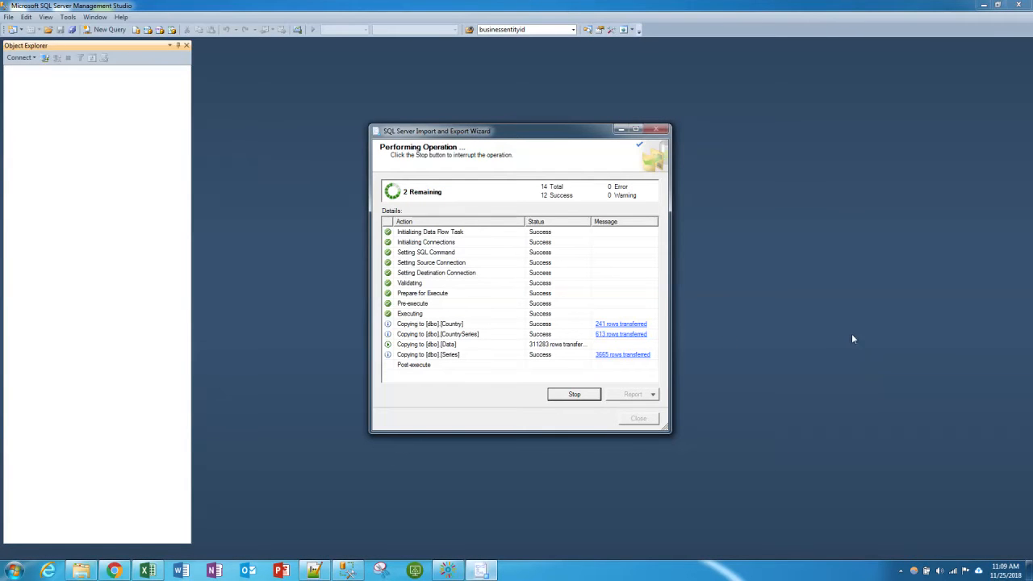
Switch to the EdStatsEXCEL workbook in Excel and leave the Account page to show its sheets.
click(150, 571)
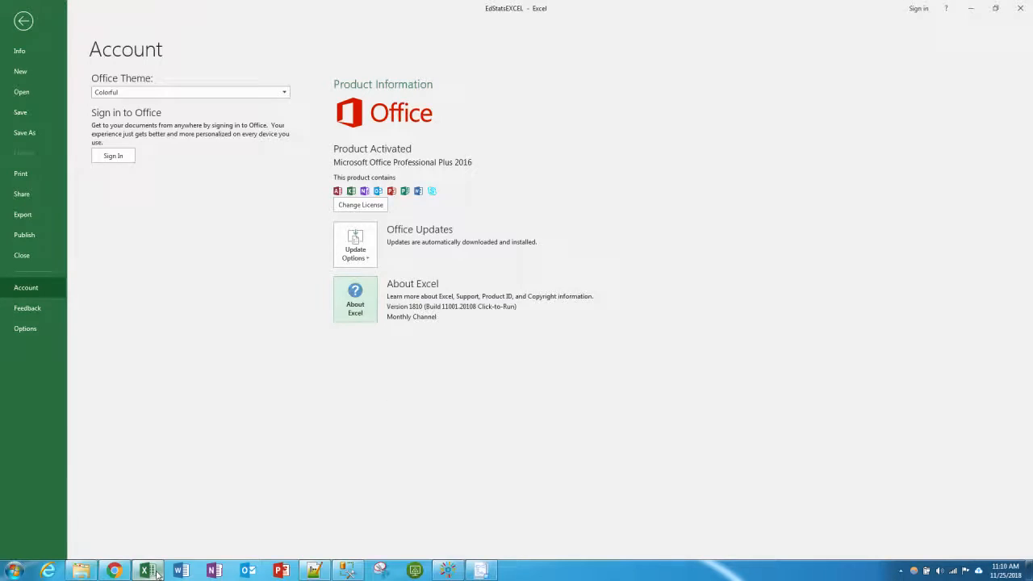
click(158, 571)
click(157, 571)
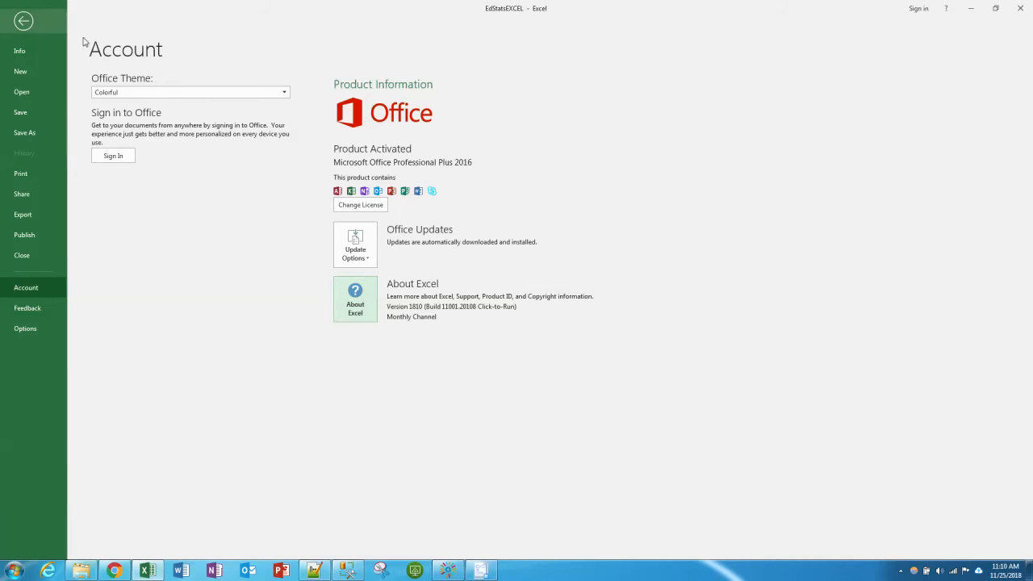
click(24, 22)
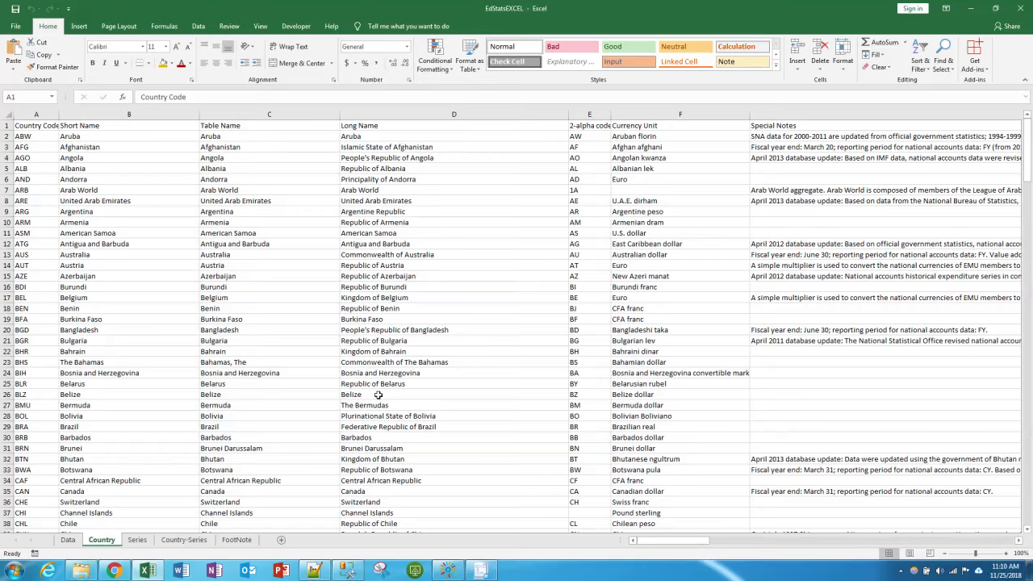
Examine the Country Name and Country Code columns of the Data sheet, looking at the repeated Arab World and ARB entries.
click(68, 538)
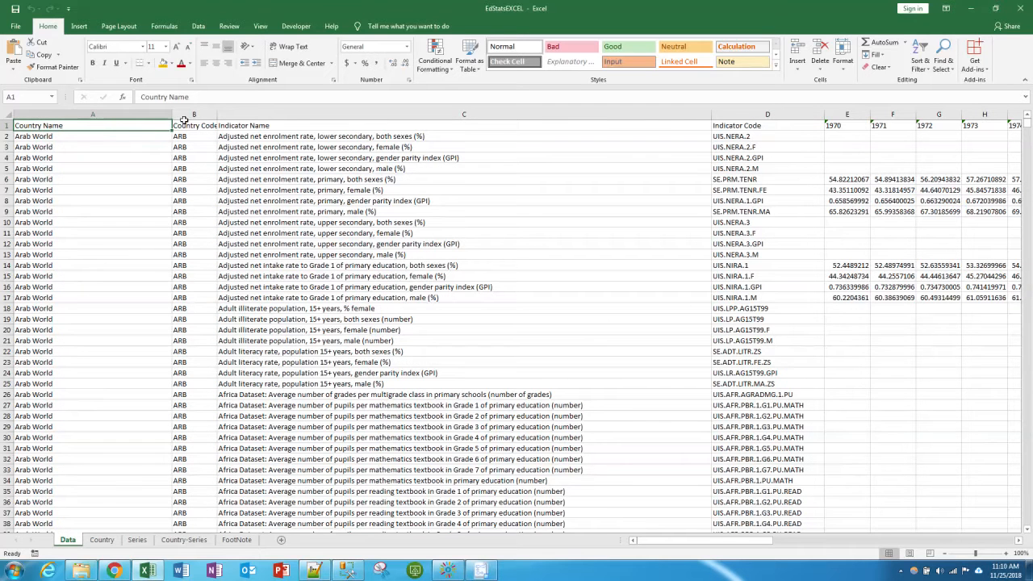
drag(191, 147, 184, 326)
click(194, 362)
click(195, 168)
drag(37, 179, 35, 329)
scroll(92, 299, down, 9)
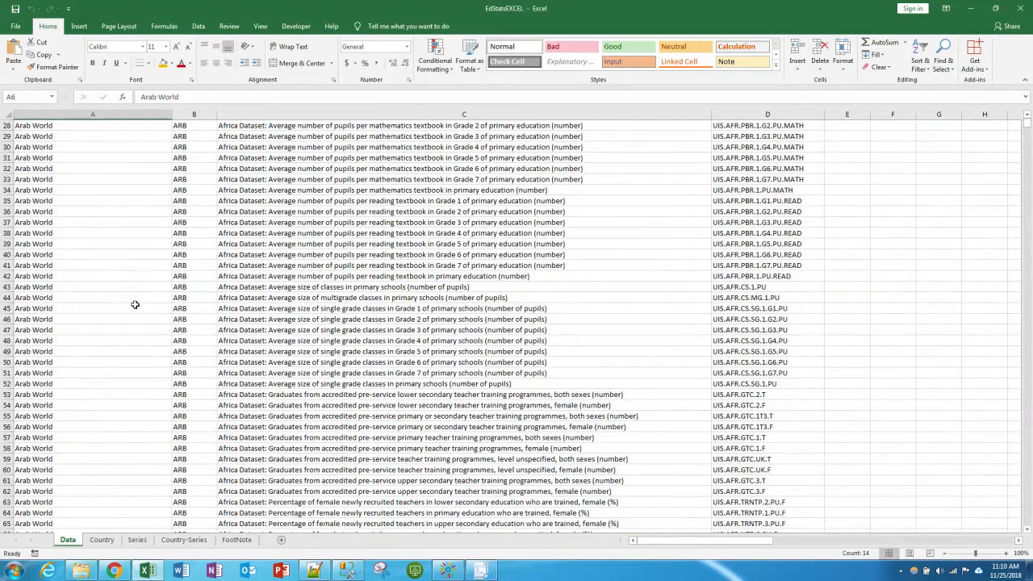
scroll(86, 200, up, 9)
click(41, 129)
drag(64, 168, 74, 223)
scroll(399, 309, down, 5)
scroll(52, 242, up, 5)
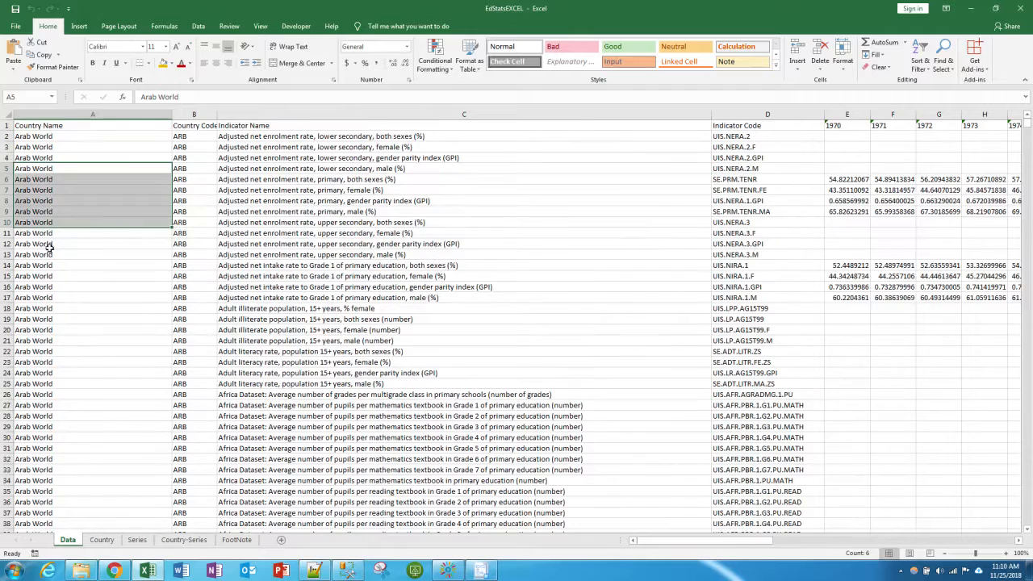
scroll(202, 202, down, 2)
scroll(186, 181, up, 2)
click(191, 169)
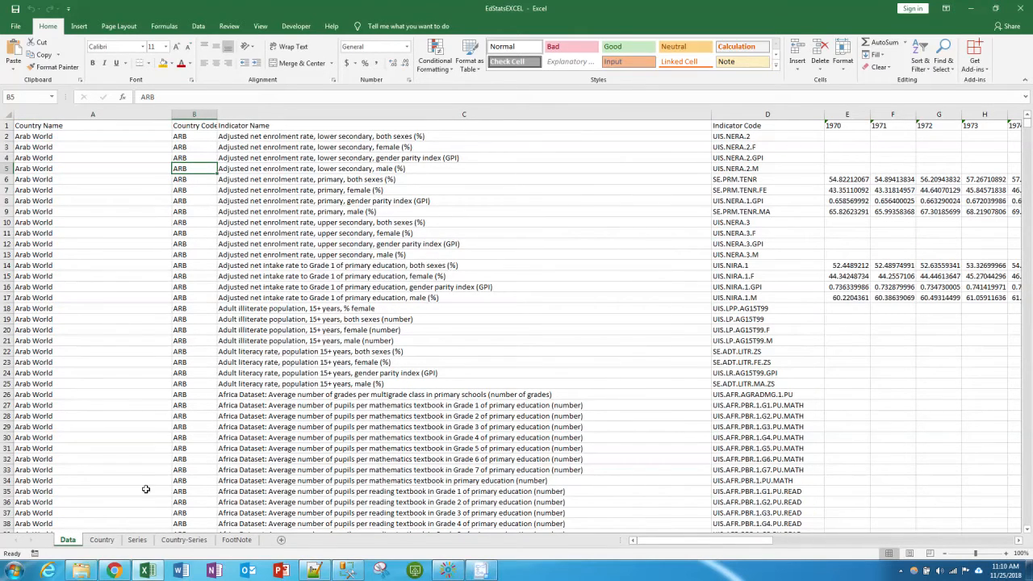
Look up the ARB row on the Country sheet and read its names, codes and Special Notes entry.
click(105, 540)
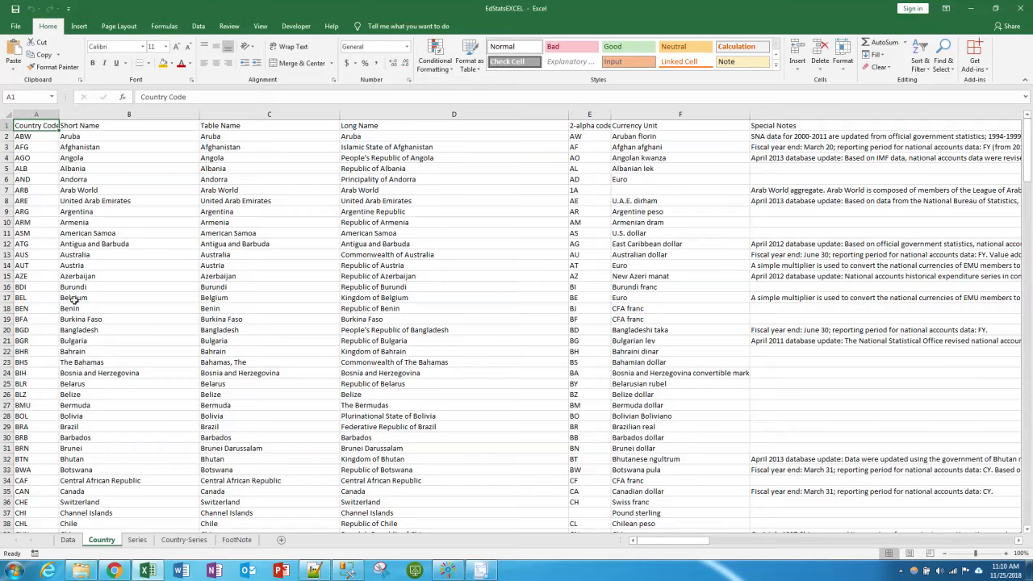
drag(33, 195, 242, 190)
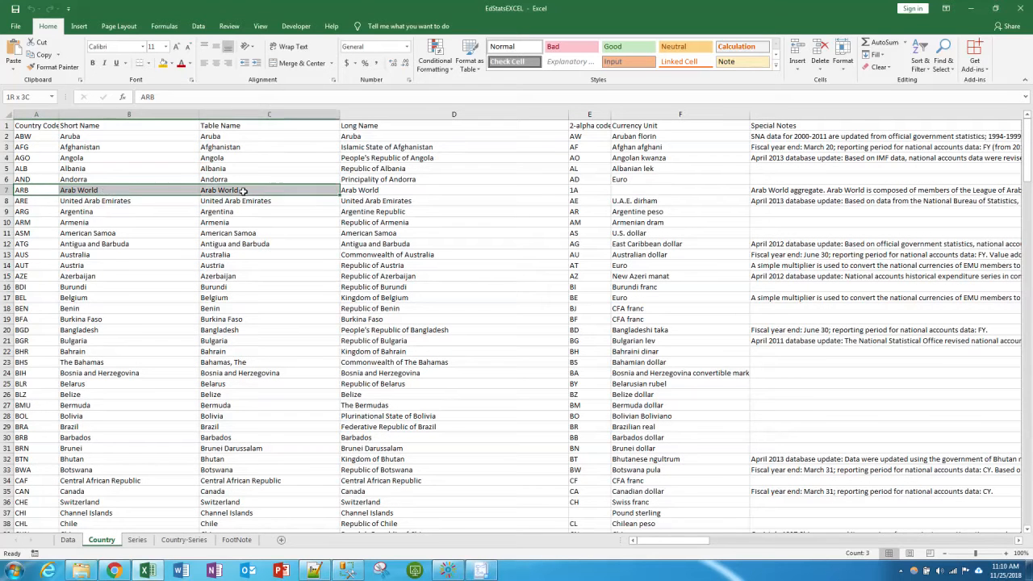
drag(322, 192, 412, 186)
drag(562, 186, 713, 184)
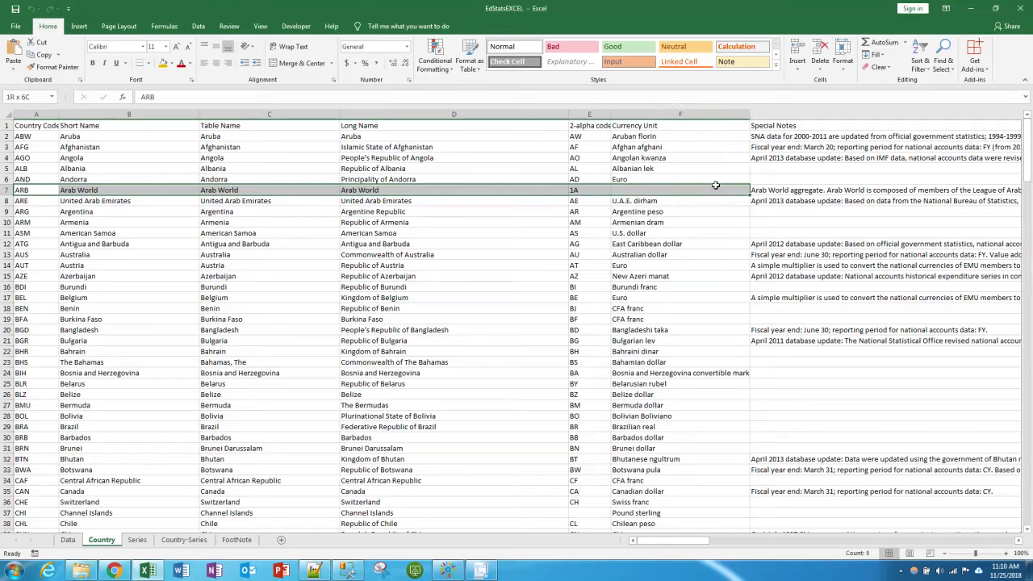
click(765, 193)
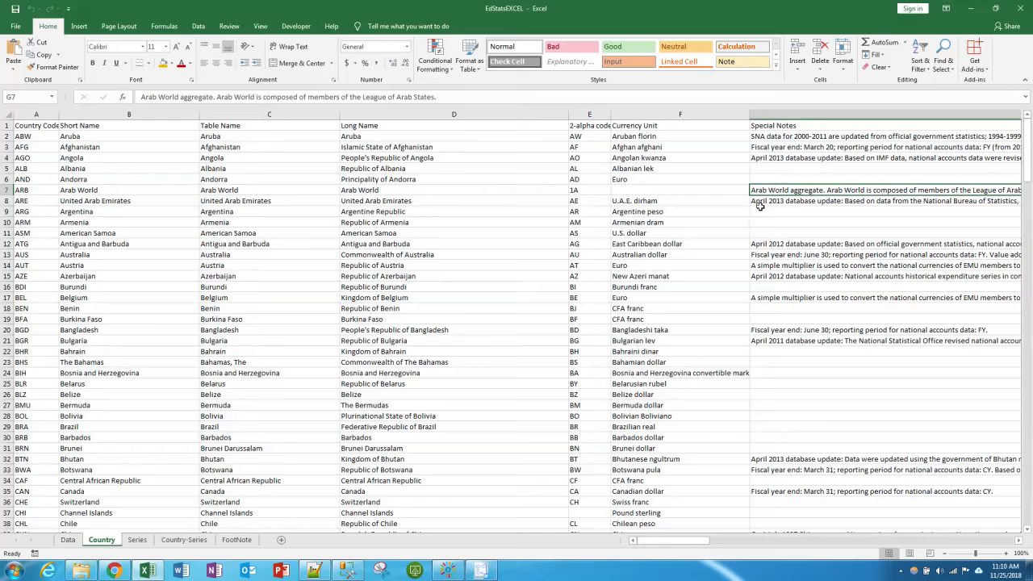
drag(662, 540, 597, 554)
Browse far down the Data sheet to inspect the Afghanistan rows and their indicator names, and return to the top.
click(68, 538)
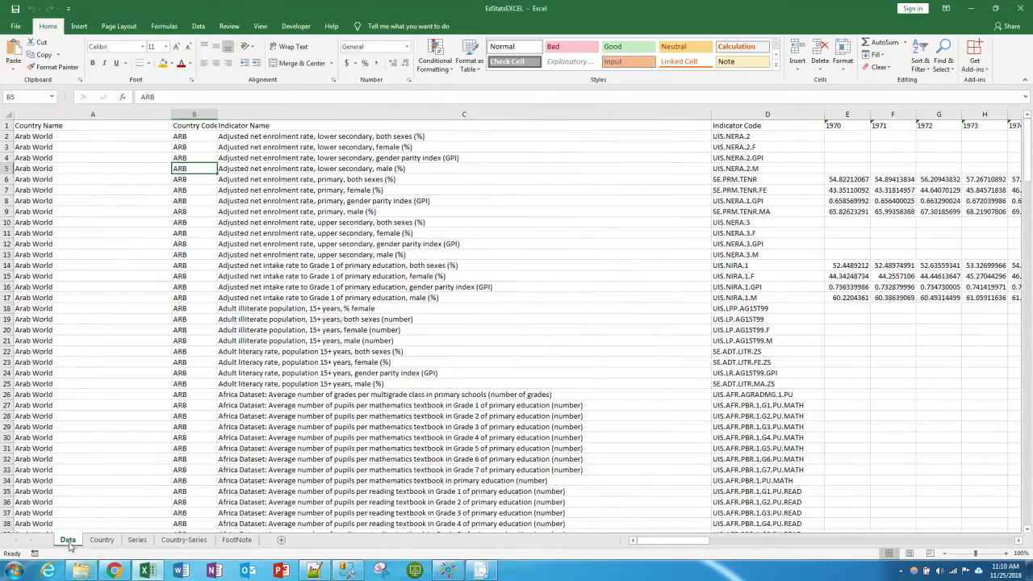
scroll(156, 272, down, 20)
scroll(187, 288, down, 20)
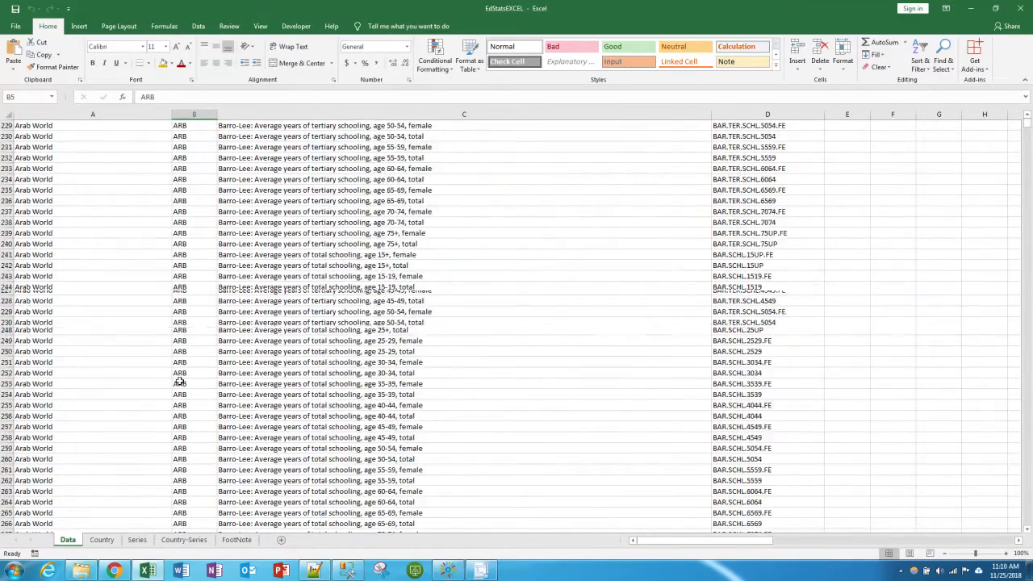
scroll(179, 382, down, 20)
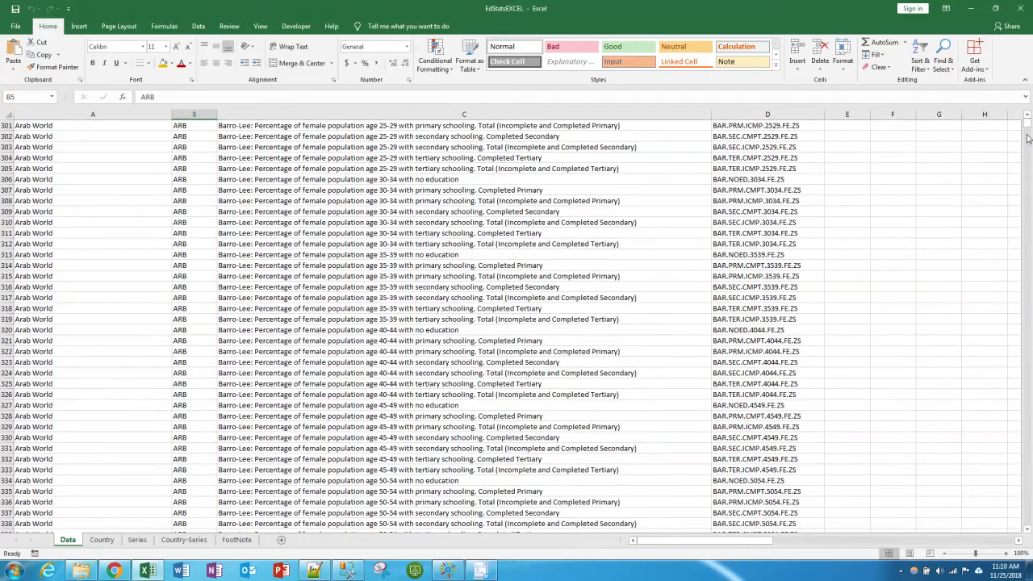
drag(1026, 123, 1027, 163)
drag(96, 306, 193, 309)
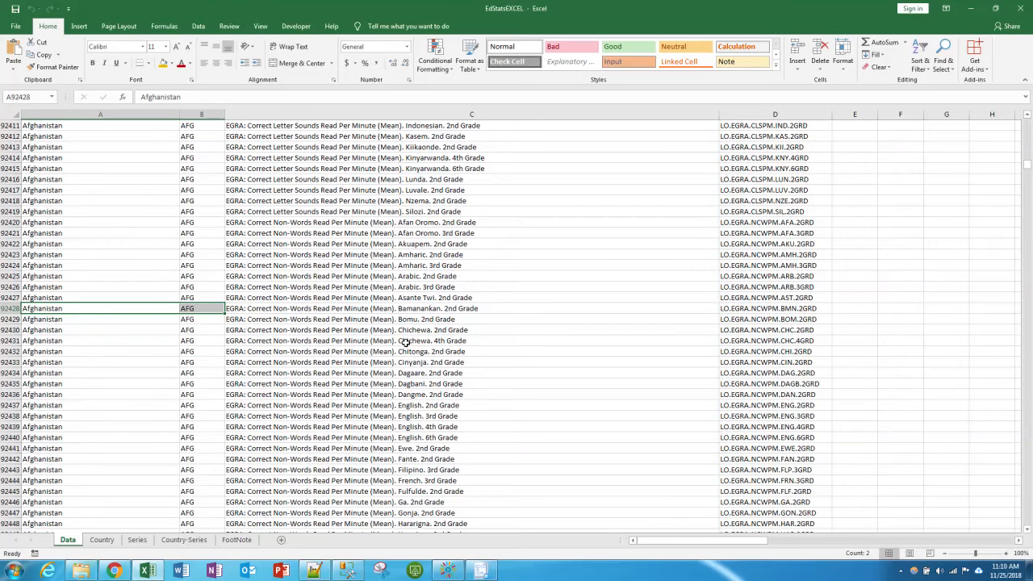
click(282, 319)
drag(1027, 164, 1026, 75)
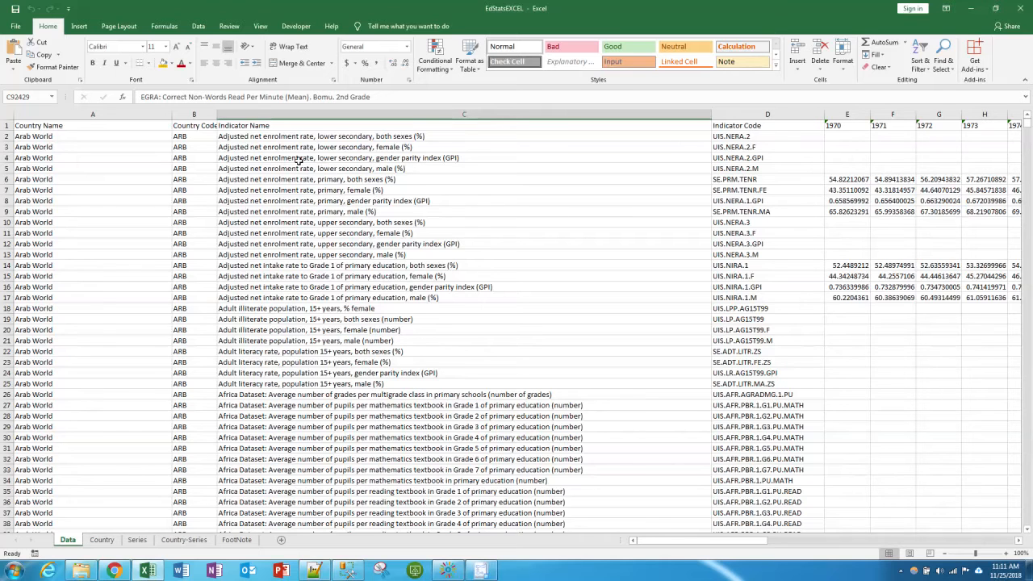
Examine the first Arab World enrolment indicators in the Indicator Name column, comparing the both sexes and female entries.
click(330, 189)
click(347, 134)
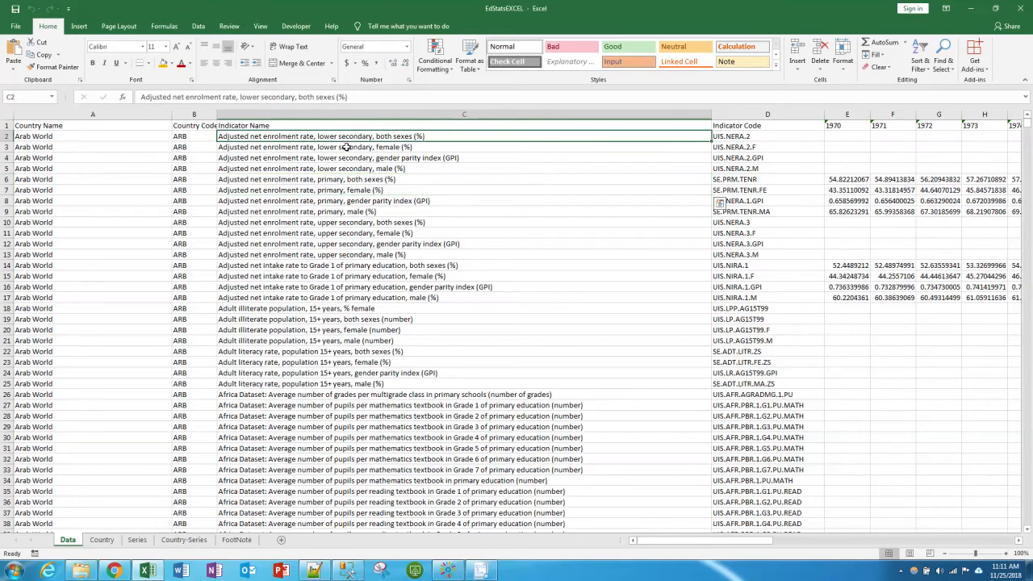
shift+click(347, 147)
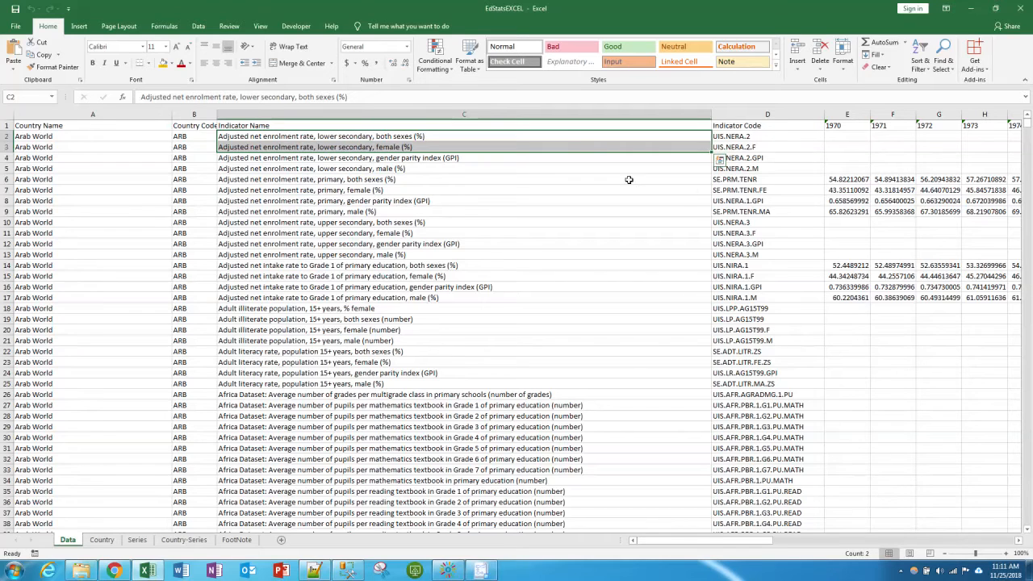
Browse the United States rows near the end of the Data sheet and inspect their values across the year columns.
drag(722, 542, 645, 542)
scroll(602, 350, down, 9)
drag(1027, 127, 1000, 508)
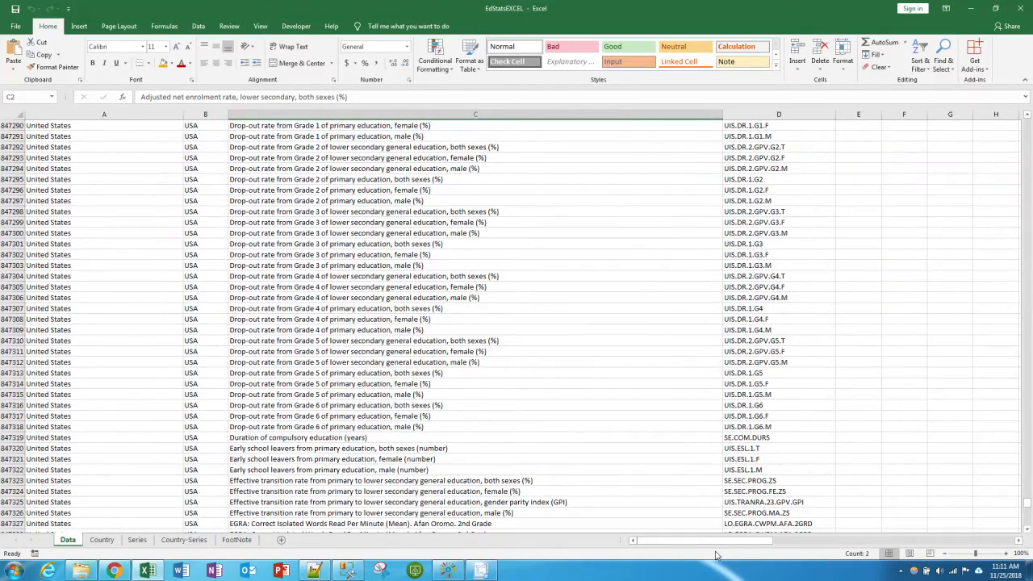
drag(713, 546, 898, 552)
scroll(953, 418, up, 10)
scroll(953, 419, up, 20)
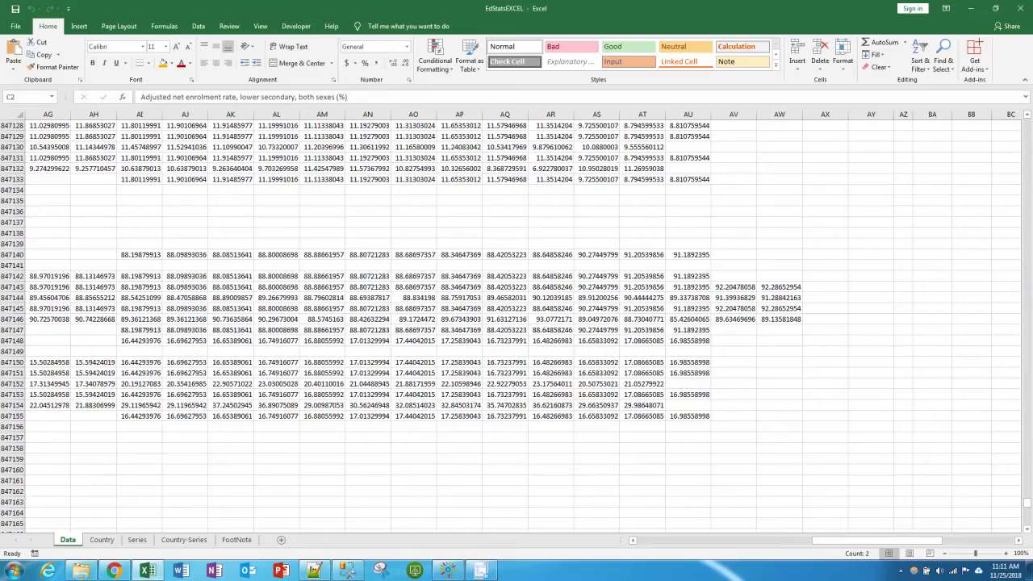
drag(936, 542, 901, 489)
scroll(902, 480, up, 20)
scroll(903, 471, up, 20)
scroll(819, 398, down, 20)
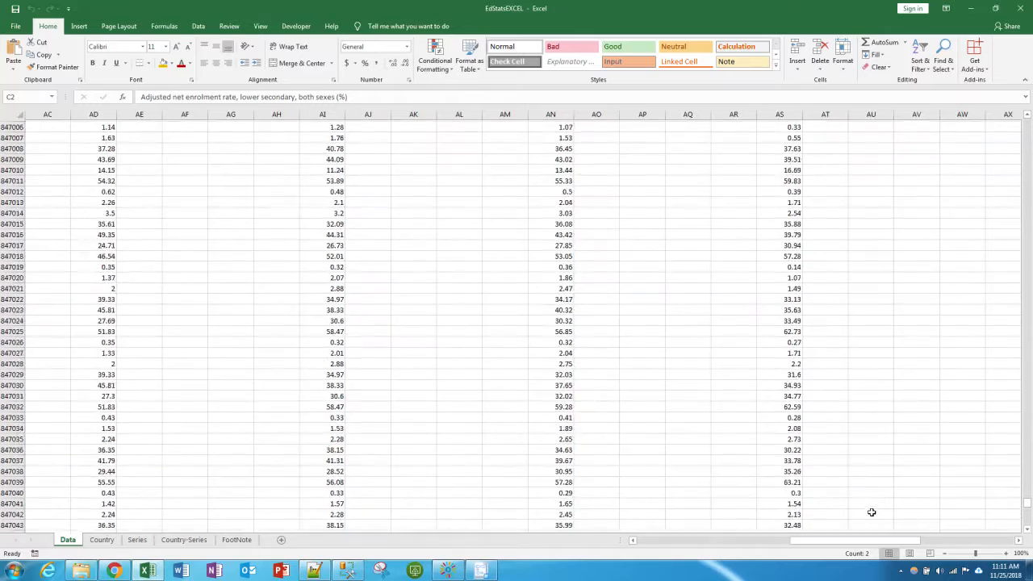
scroll(871, 507, down, 20)
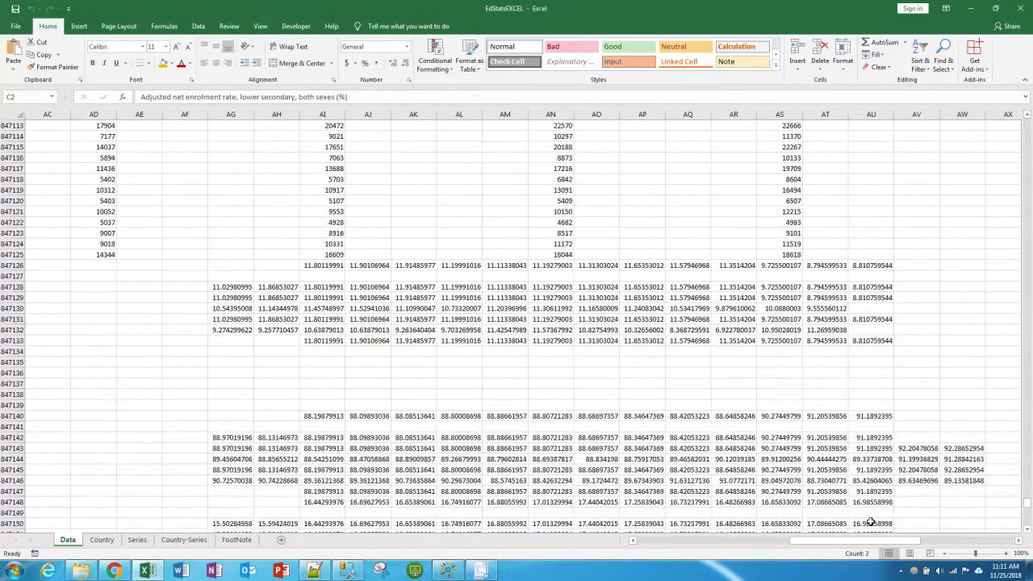
scroll(871, 516, up, 6)
click(561, 275)
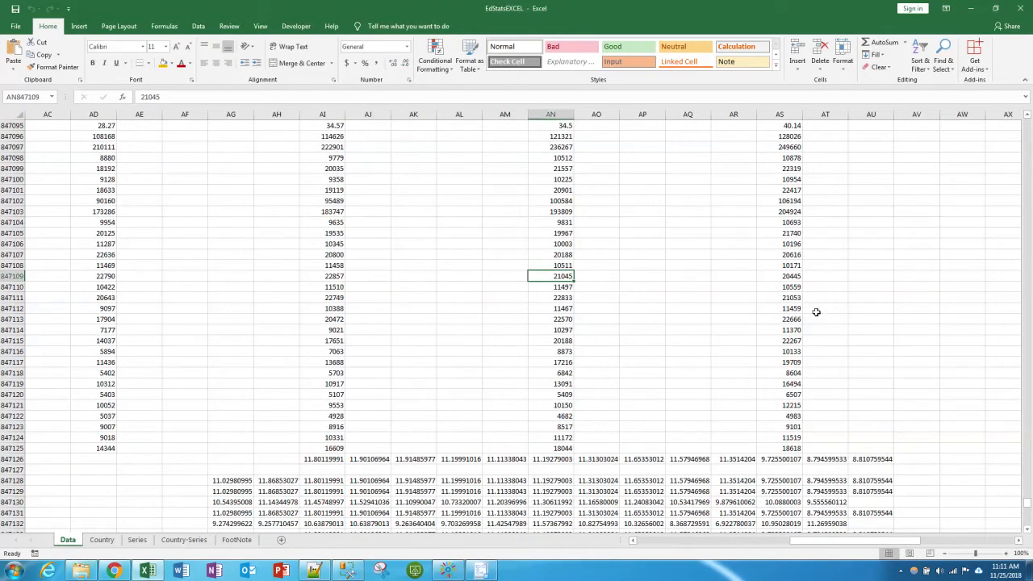
mouse_move(1025, 510)
mouse_down()
mouse_move(1029, 486)
mouse_move(1029, 516)
mouse_up()
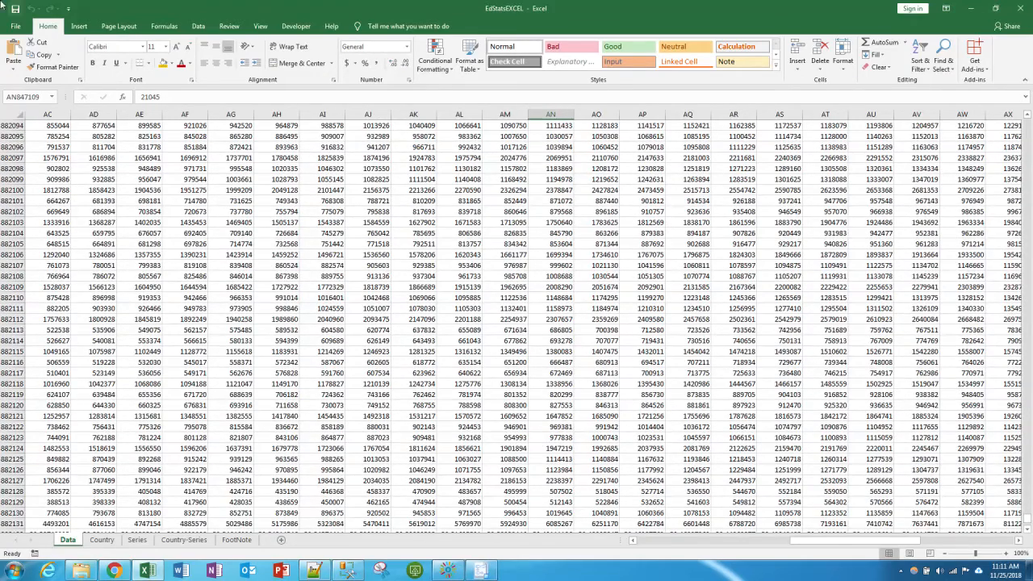
Close the EdStatsEXCEL workbook and read the import wizard's error message for copying to the Data table.
click(1018, 6)
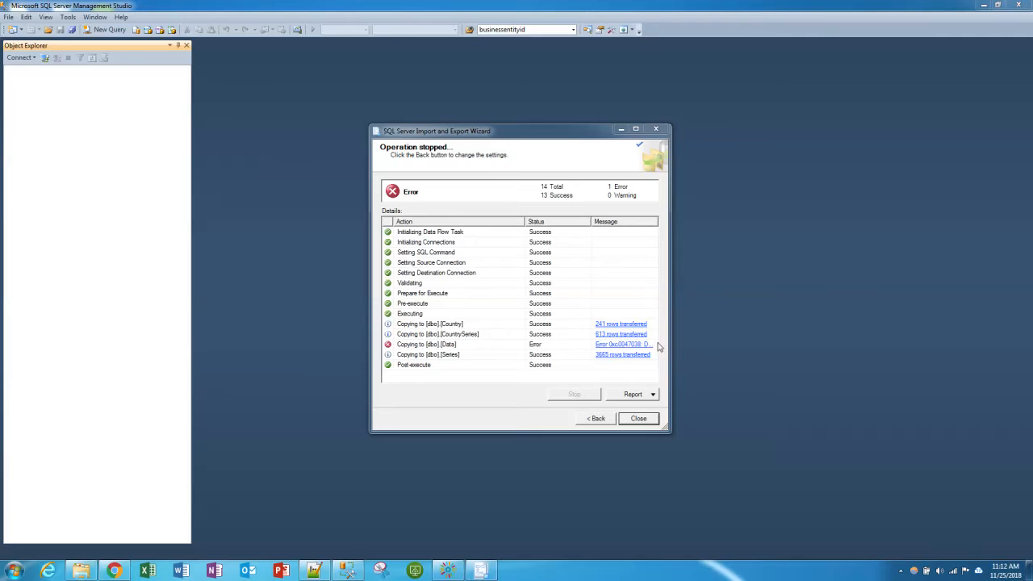
click(622, 345)
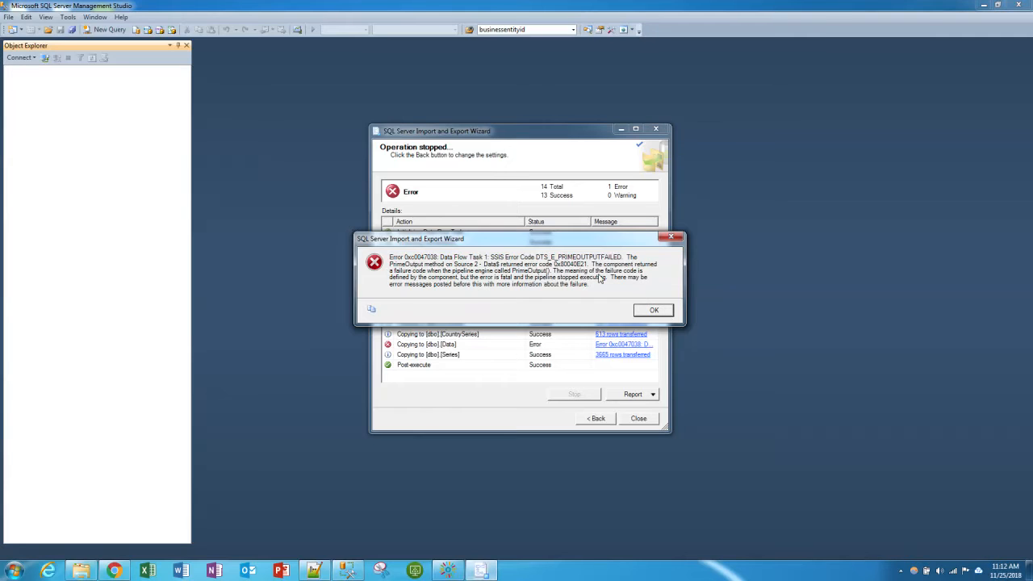
click(653, 311)
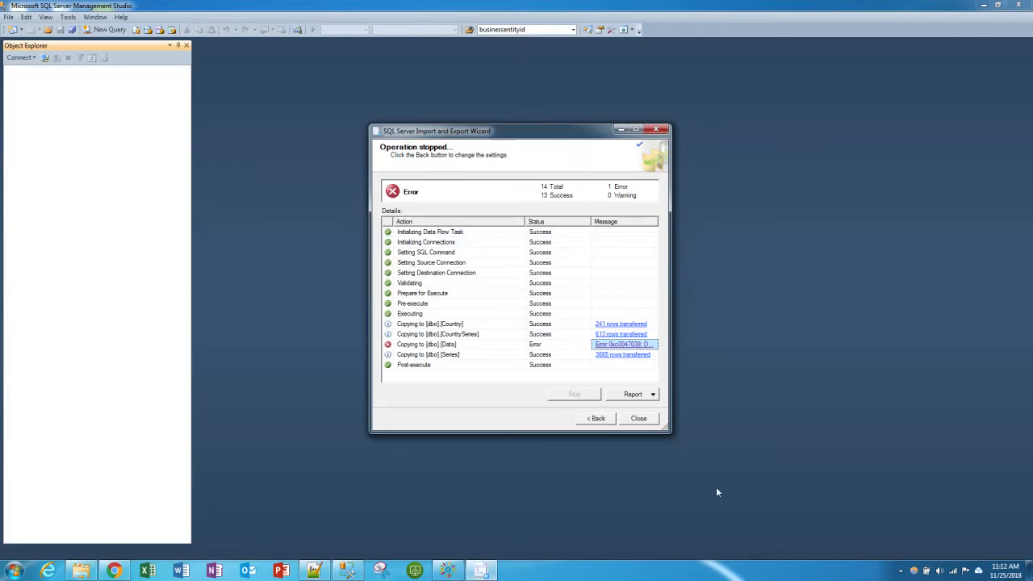
Exit the Import and Export Wizard and connect to the T530-PC\SQLEXPRESS database engine with Windows Authentication.
click(638, 418)
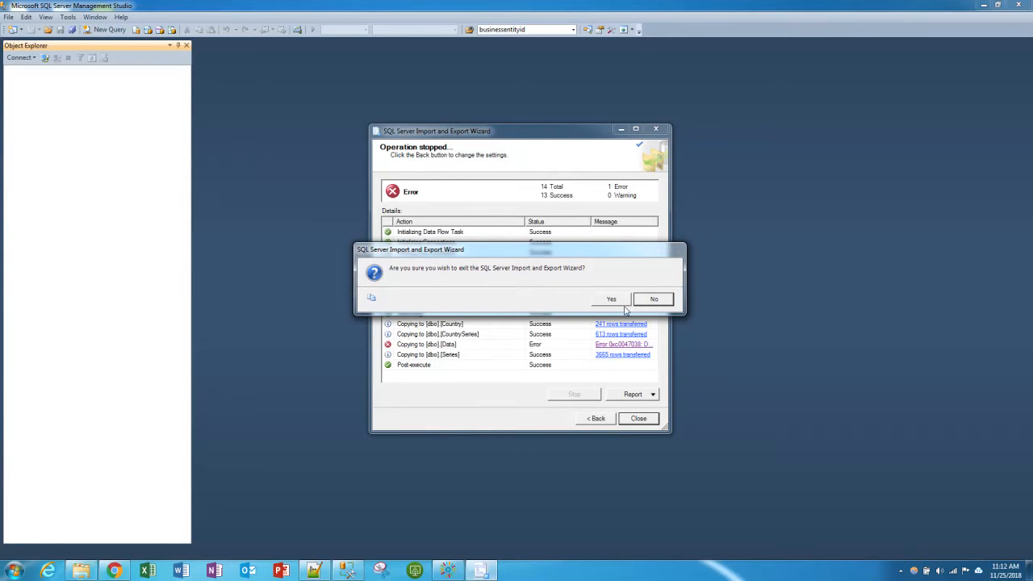
click(624, 305)
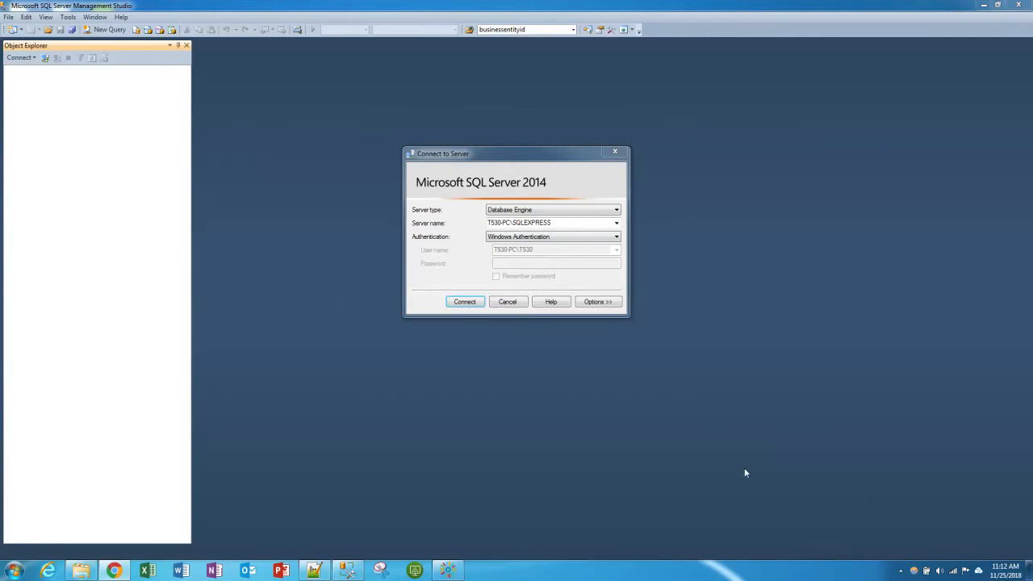
click(452, 302)
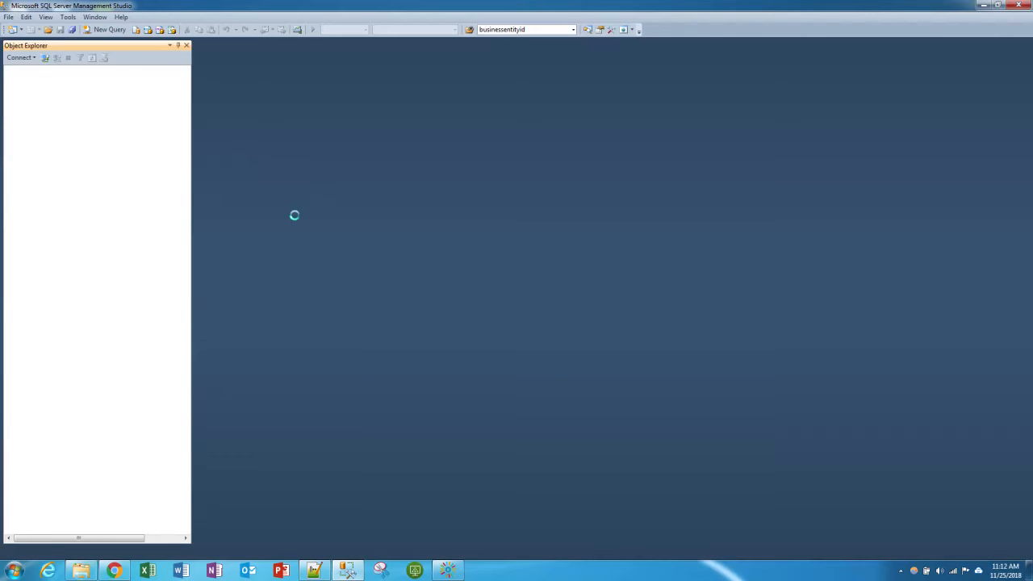
Expand the server's system databases down to the tables of the master database.
click(21, 79)
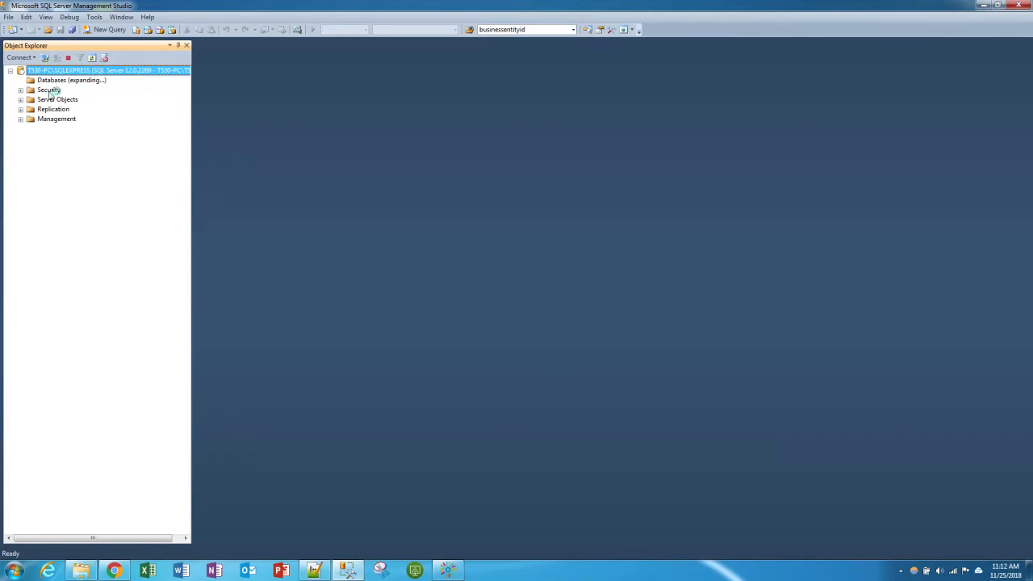
click(31, 91)
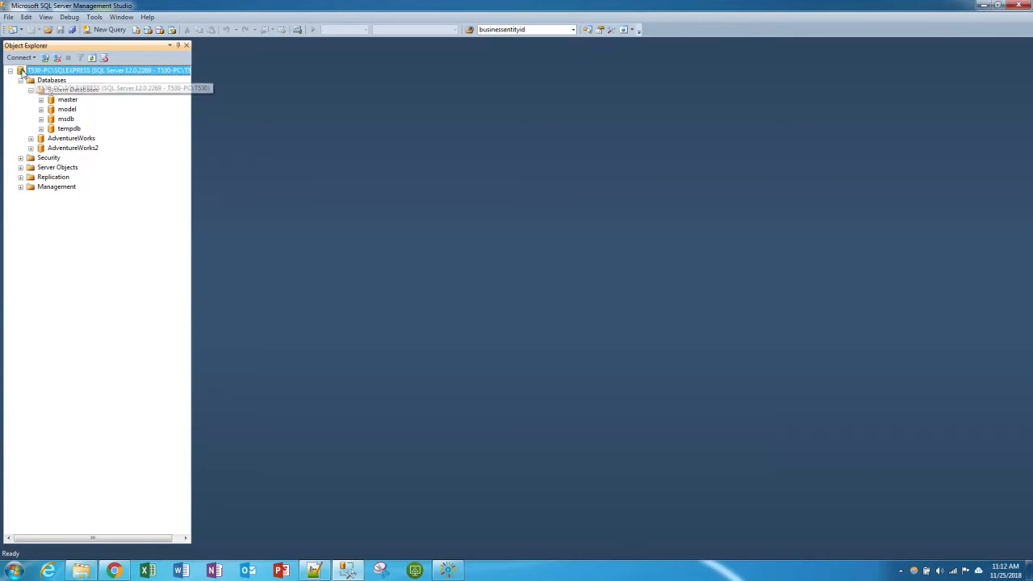
click(42, 100)
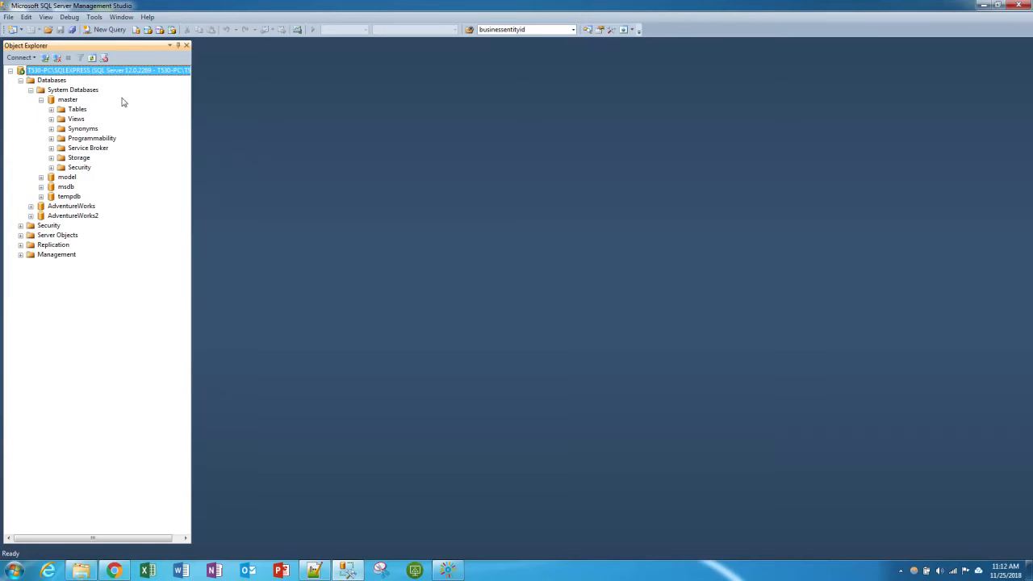
click(51, 110)
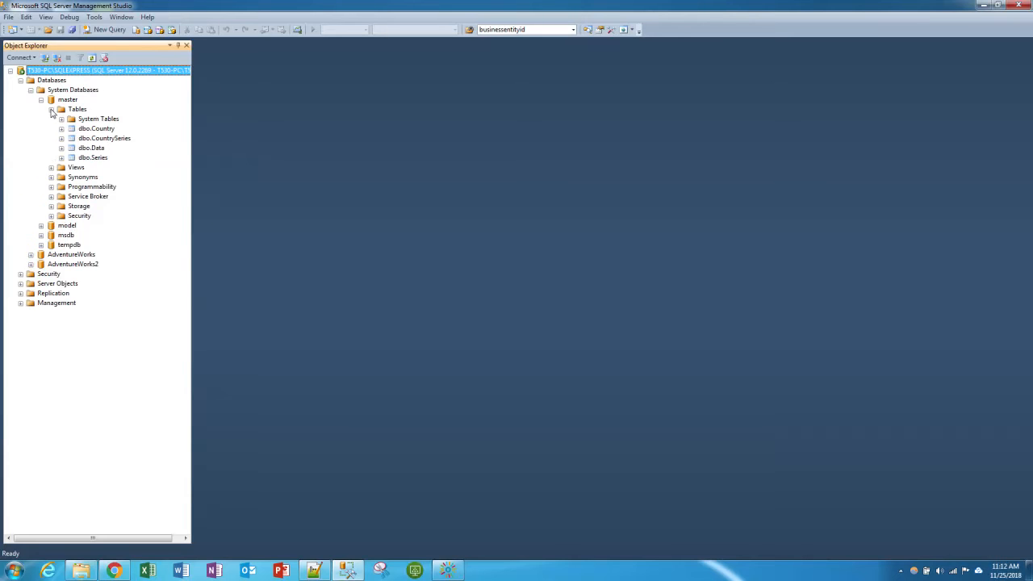
Query the top 1000 rows of the dbo.Data table in master.
right_click(95, 149)
click(134, 172)
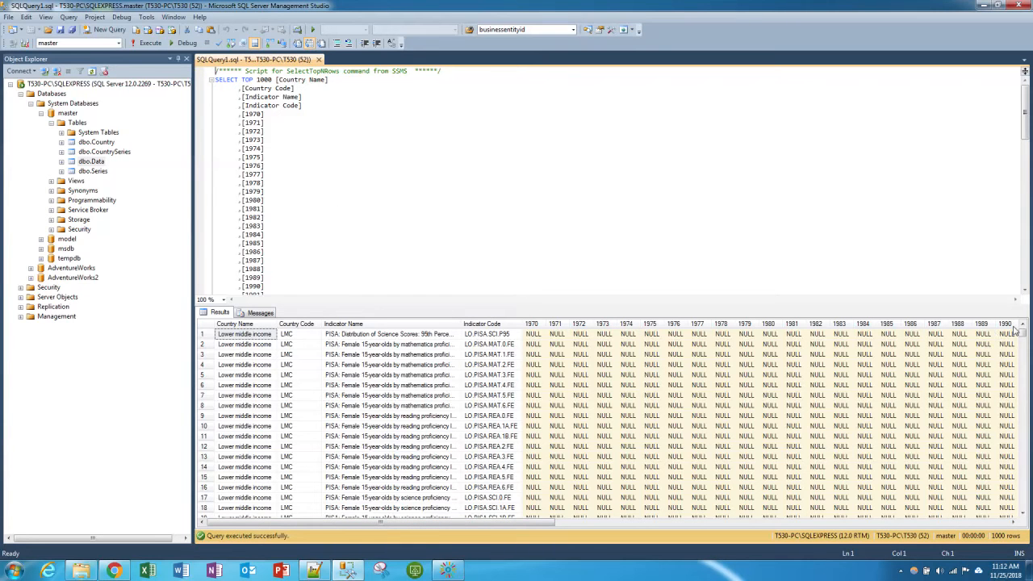
mouse_move(1022, 334)
mouse_down()
mouse_move(1023, 523)
mouse_move(1023, 332)
mouse_up()
Replace the query's TOP 1000 column list with count(*) and run it against [master].[dbo].[Data].
click(330, 147)
scroll(367, 201, down, 5)
scroll(710, 226, down, 10)
drag(1022, 194, 1022, 219)
drag(268, 175, 242, 80)
text(count(*))
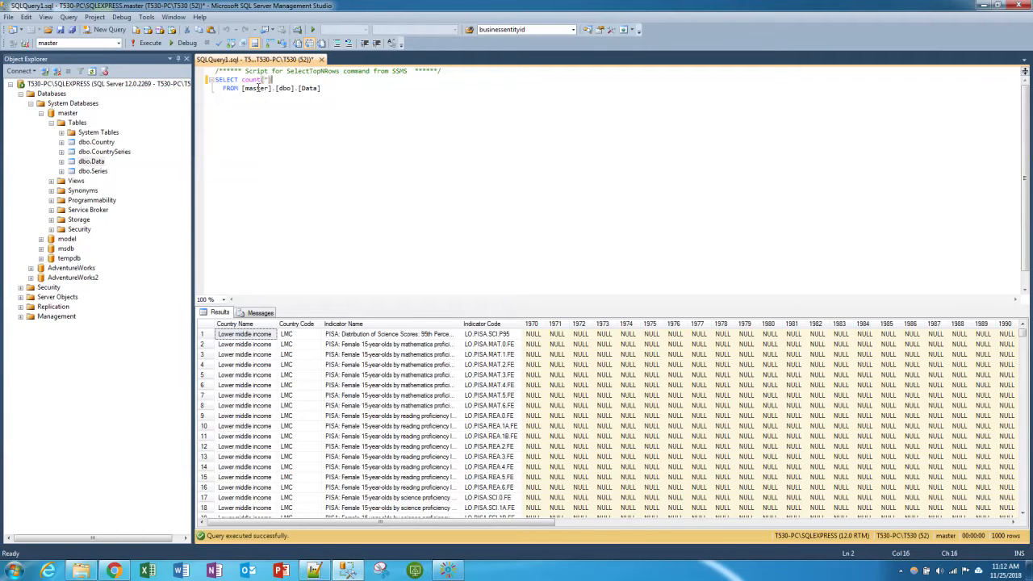
drag(354, 93, 162, 80)
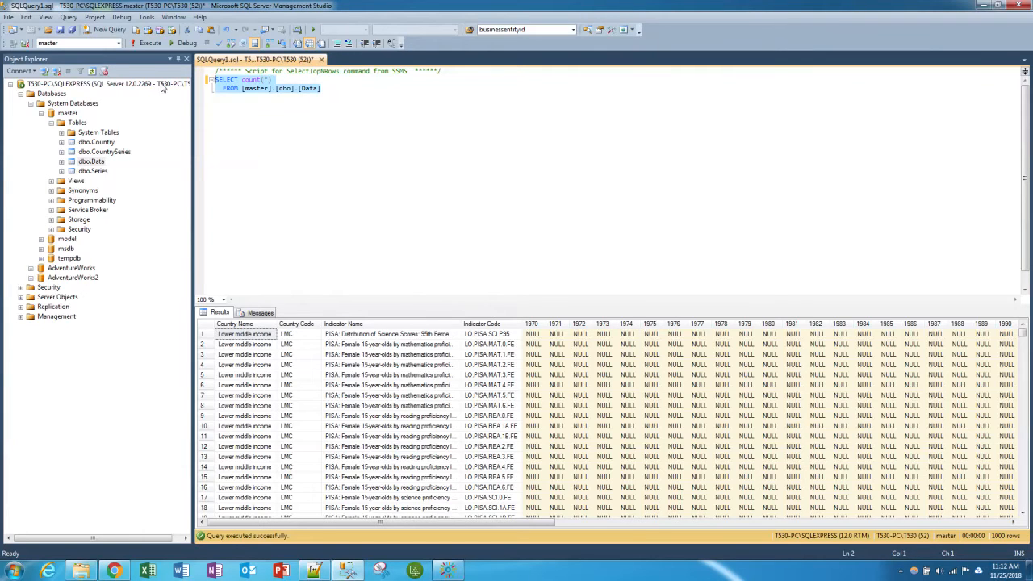
key(F5)
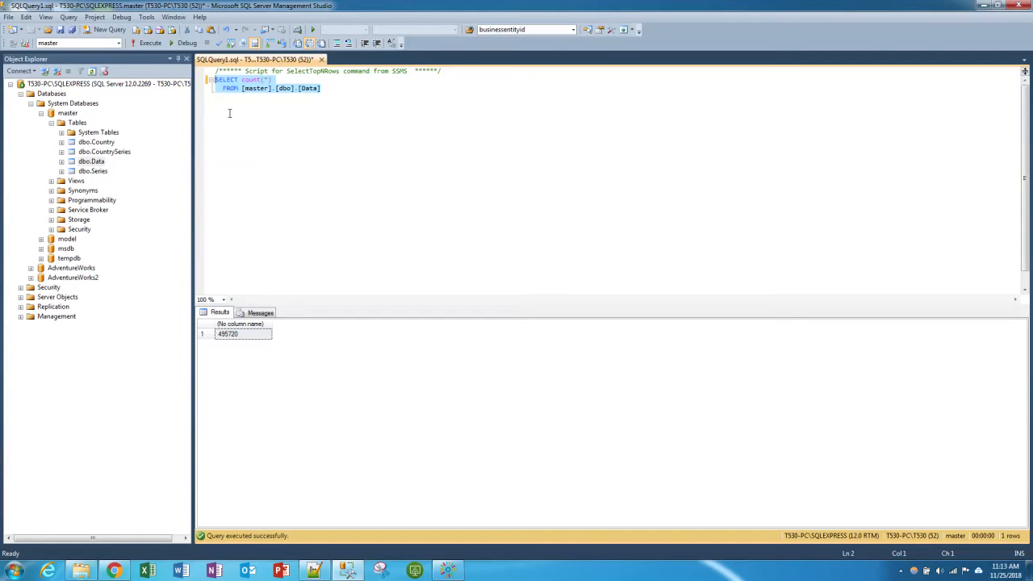
Generate and run a second query for the top 1000 rows of dbo.Data, separate from the count query.
click(101, 161)
right_click(102, 161)
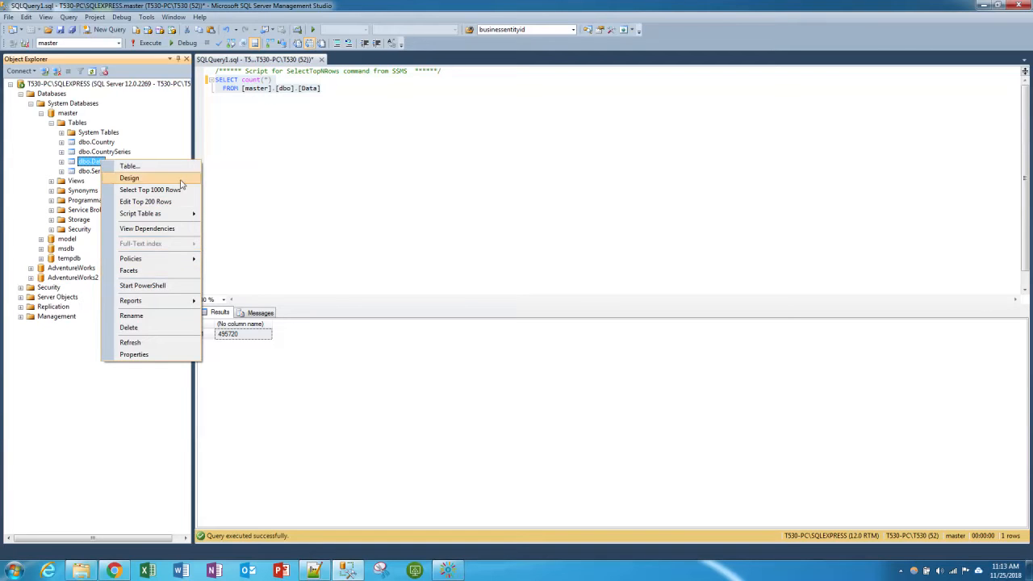
click(161, 189)
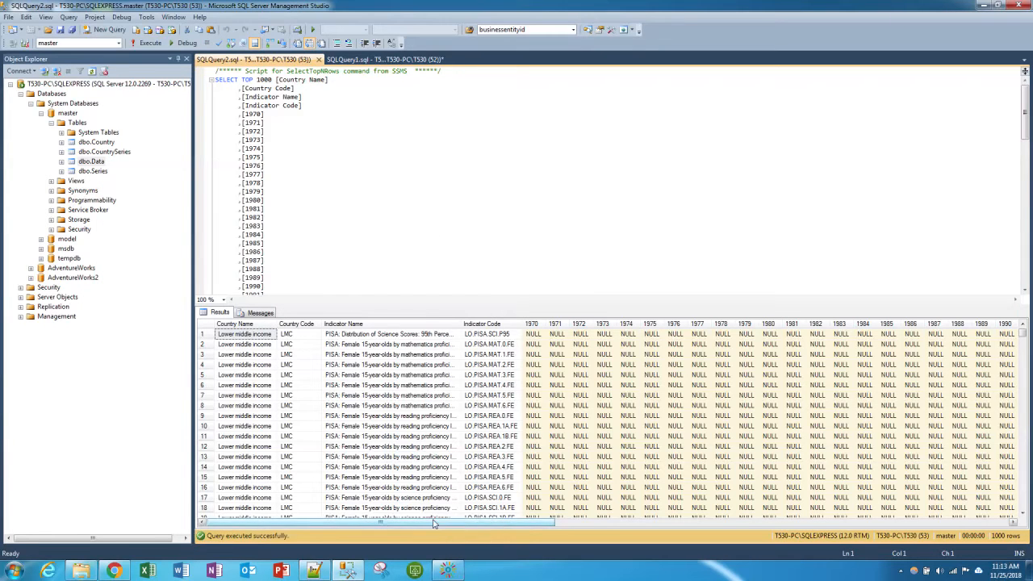
Look through the returned Lower middle income rows and the year columns listed in the SELECT script.
drag(433, 524, 383, 525)
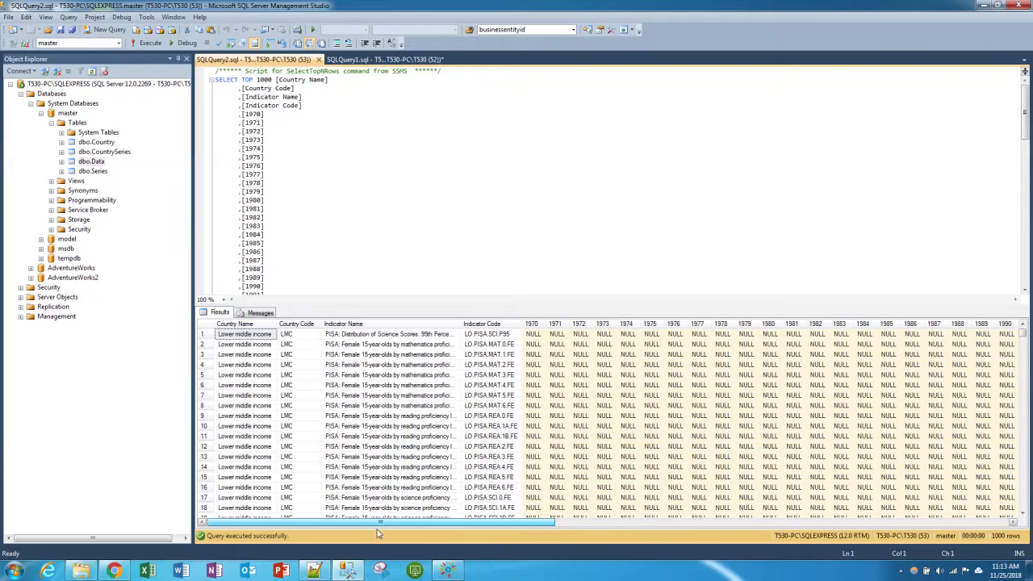
click(296, 370)
scroll(335, 345, down, 8)
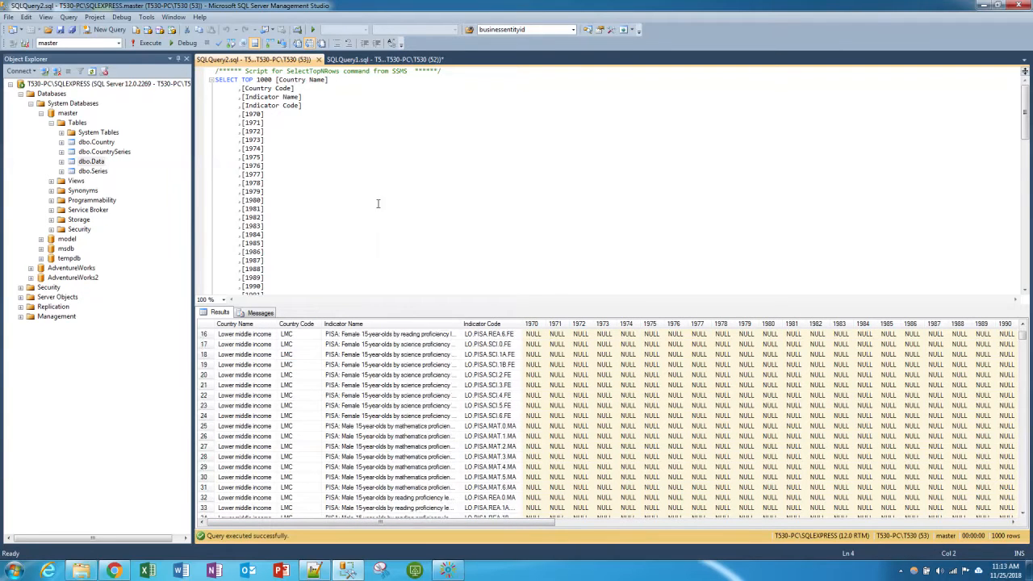
scroll(361, 216, up, 8)
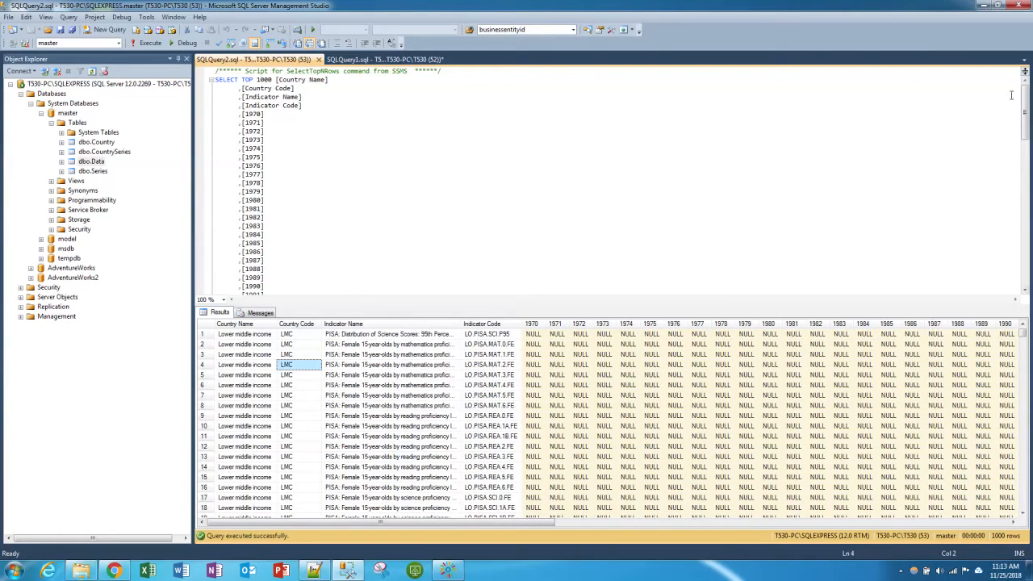
drag(1025, 99, 1009, 42)
click(304, 333)
scroll(305, 434, down, 4)
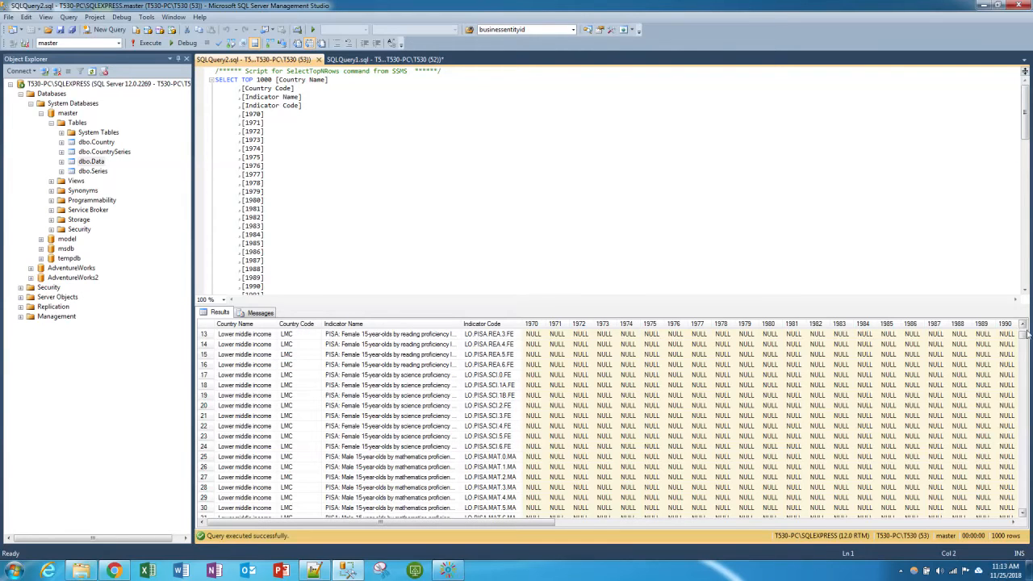
drag(1023, 337, 998, 323)
click(353, 234)
scroll(347, 211, down, 10)
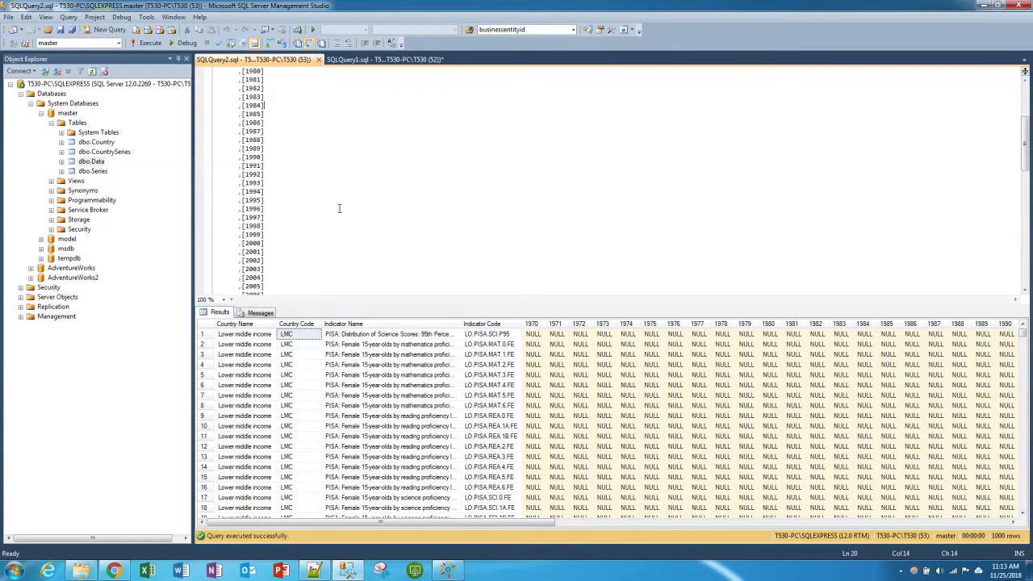
scroll(354, 213, up, 10)
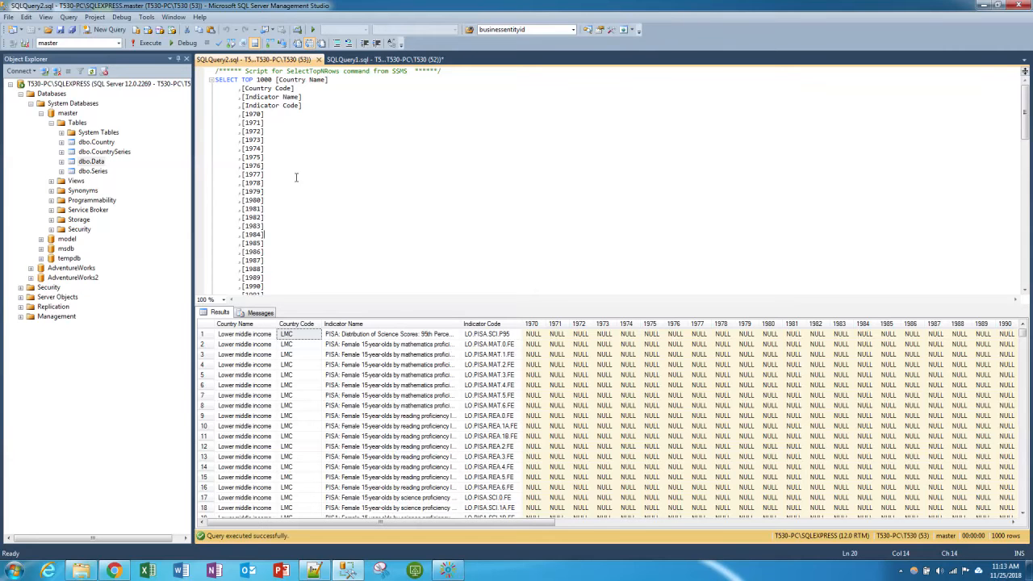
Add "order by [Country Code]" after the FROM clause of the dbo.Data query and run it.
scroll(642, 267, down, 9)
drag(1024, 156, 1012, 262)
click(291, 71)
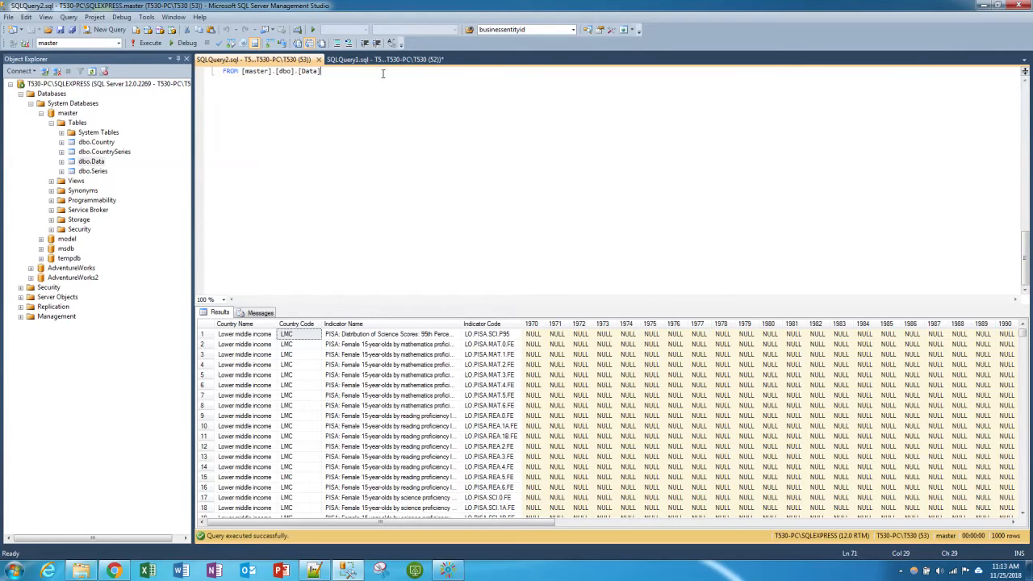
key(Return)
text(order by )
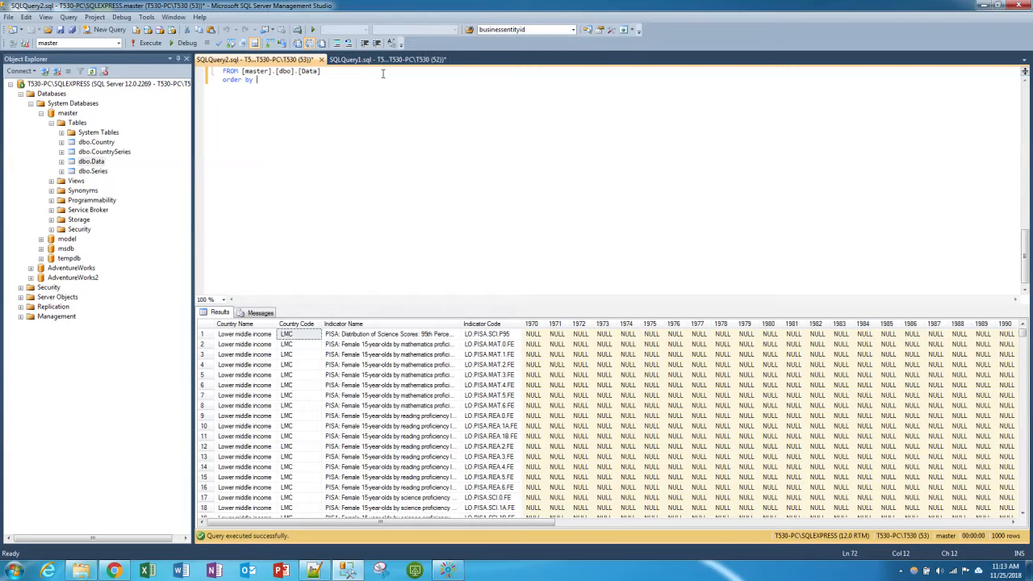
text([Country Code)
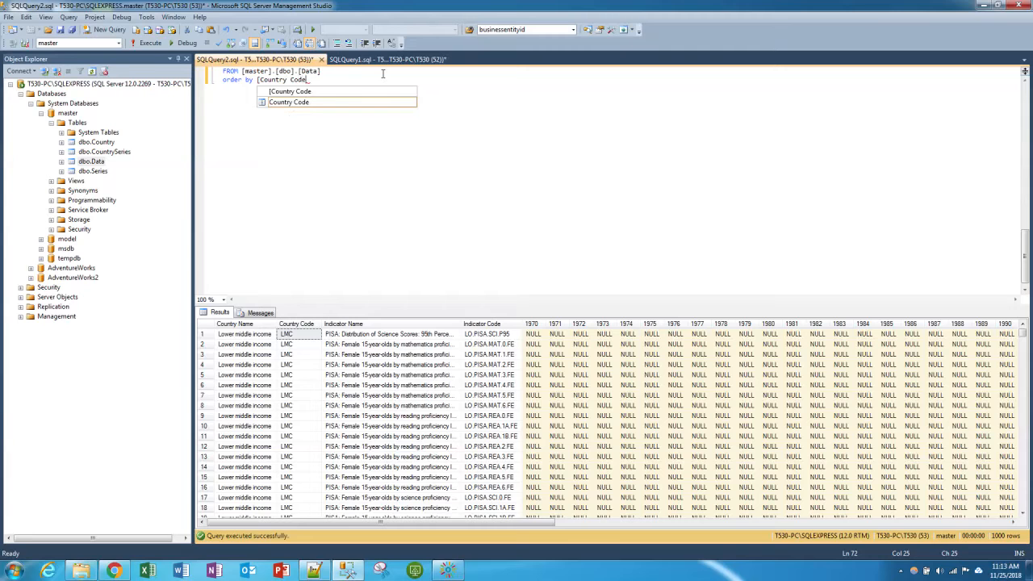
text(])
key(F5)
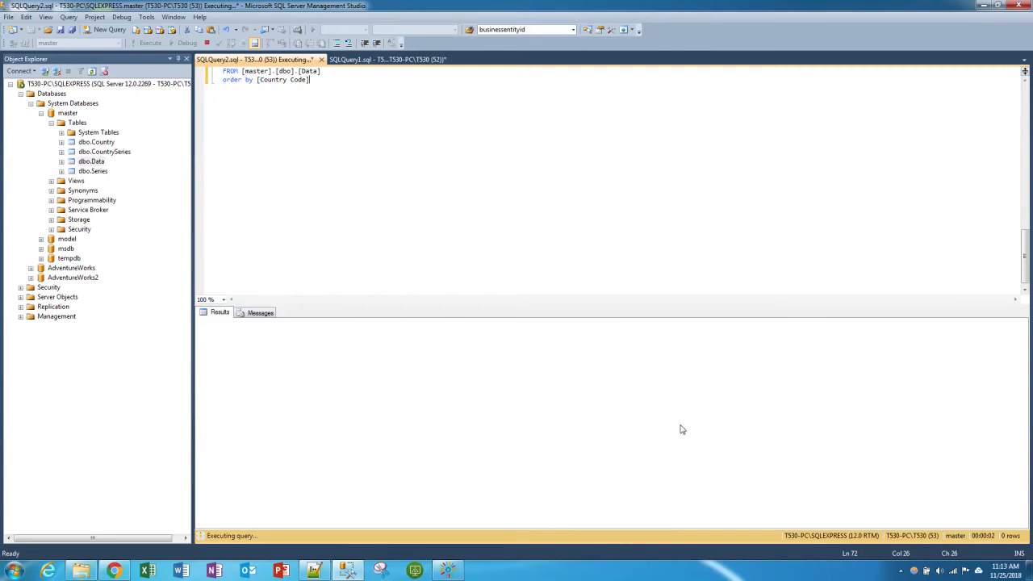
scroll(371, 145, up, 4)
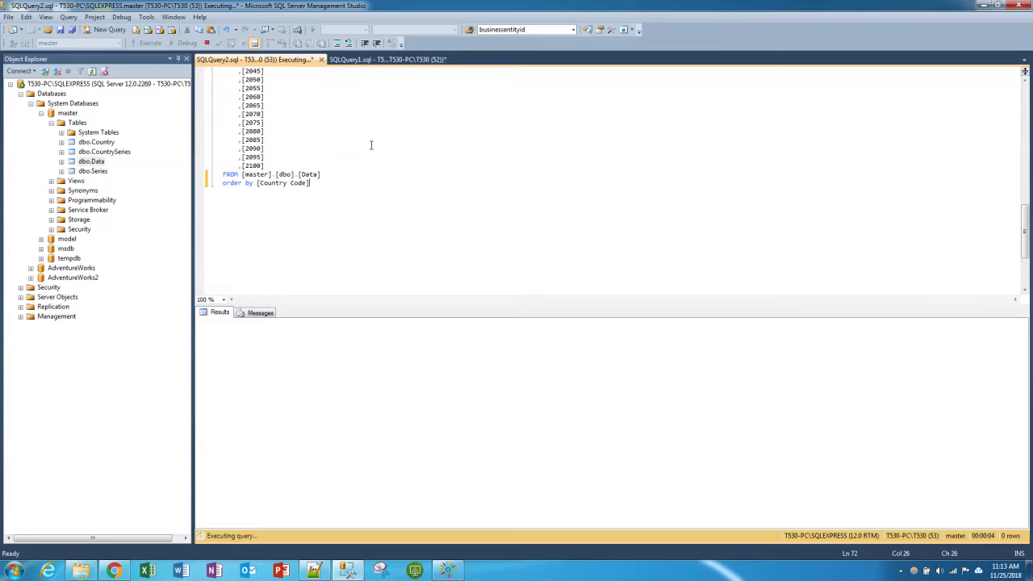
drag(314, 182, 215, 183)
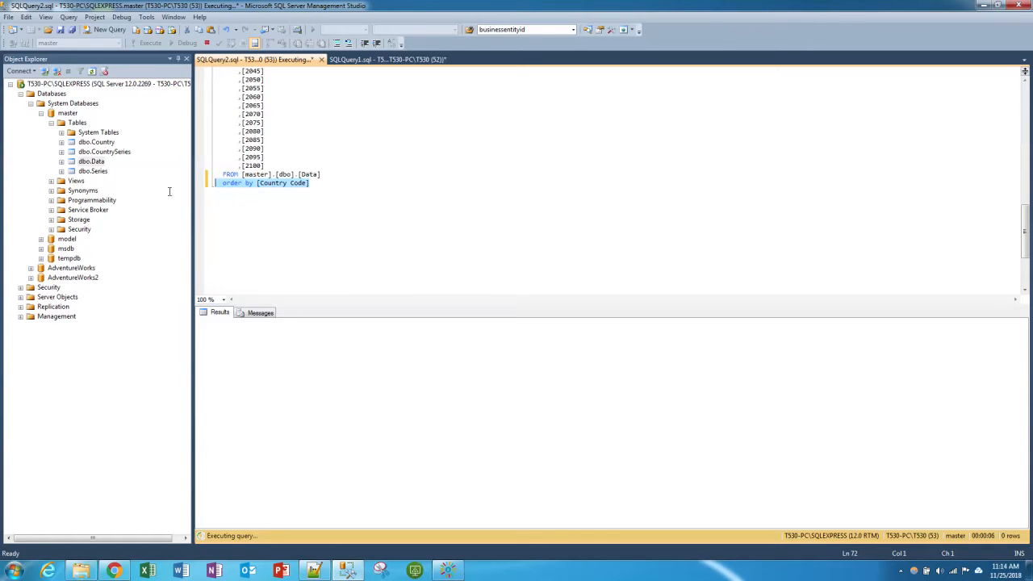
scroll(411, 224, up, 1)
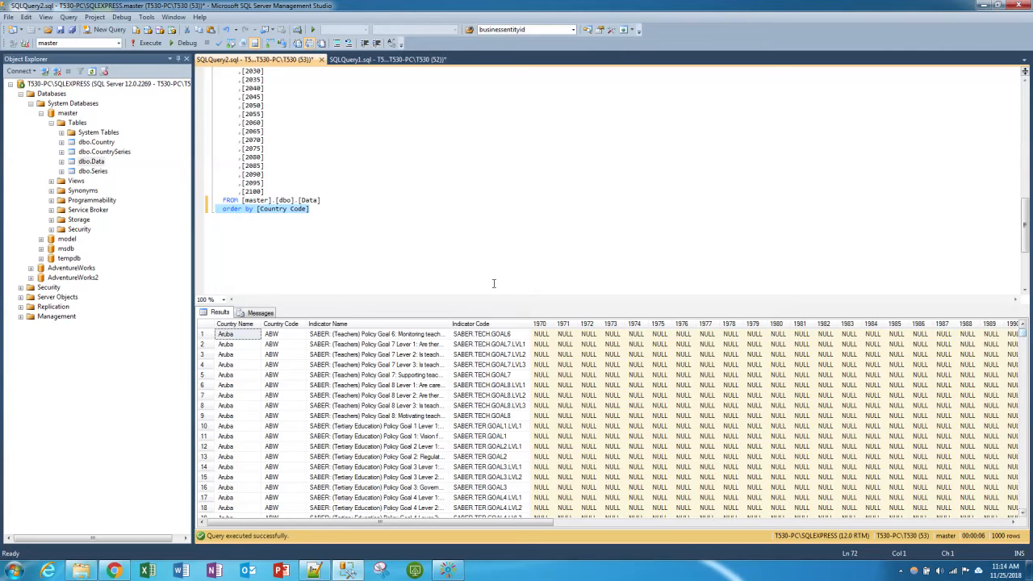
click(363, 230)
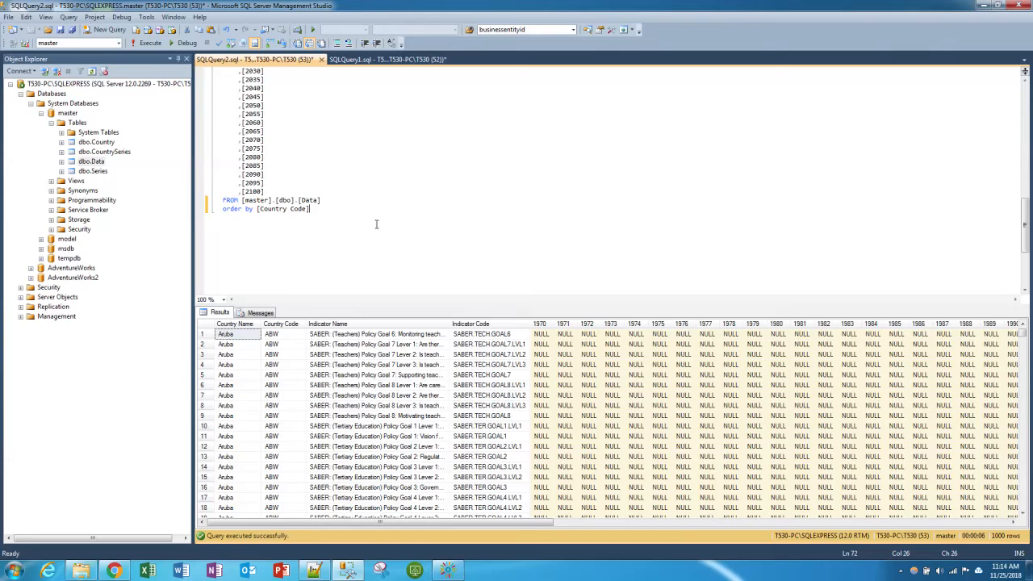
Below the ordered query, add a separate "select *" using a copy of the FROM [master].[dbo].[Data] line, and run only that statement.
drag(203, 206, 197, 200)
key(ctrl+c)
click(335, 210)
key(Return)
key(ctrl+v)
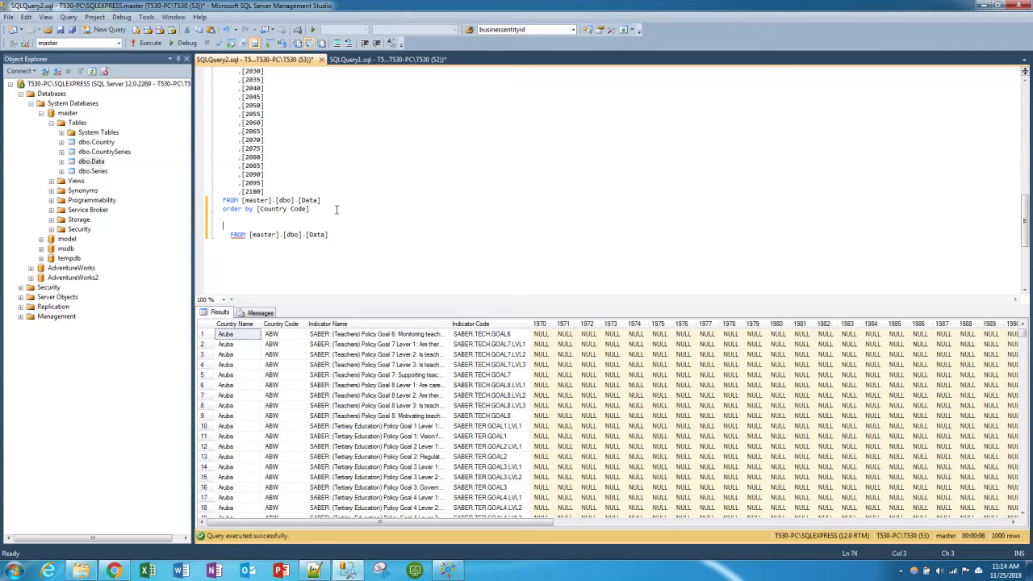
text(t *)
drag(353, 241, 211, 226)
key(F5)
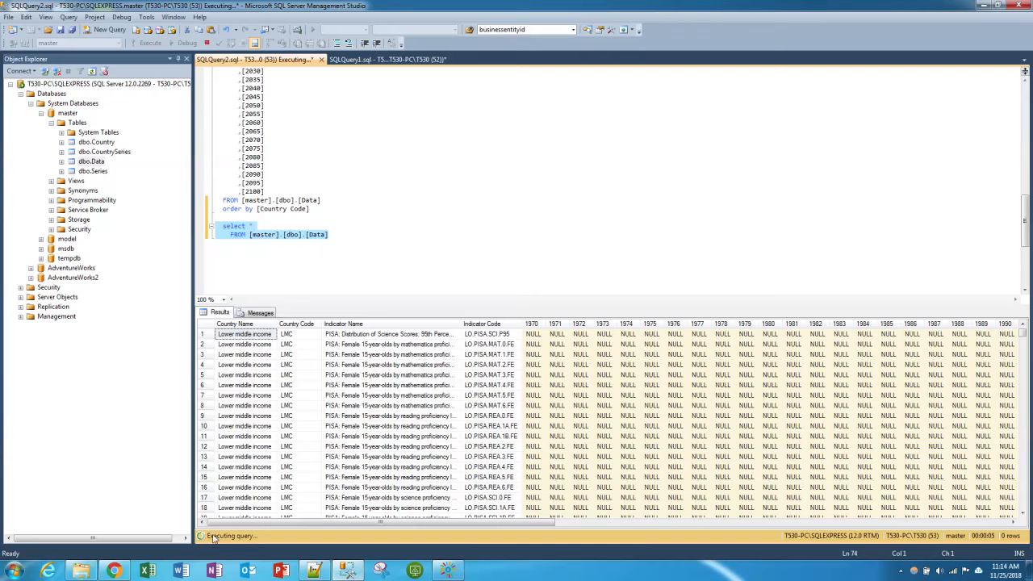
mouse_move(1021, 334)
mouse_down()
mouse_move(1027, 413)
mouse_move(1030, 332)
mouse_up()
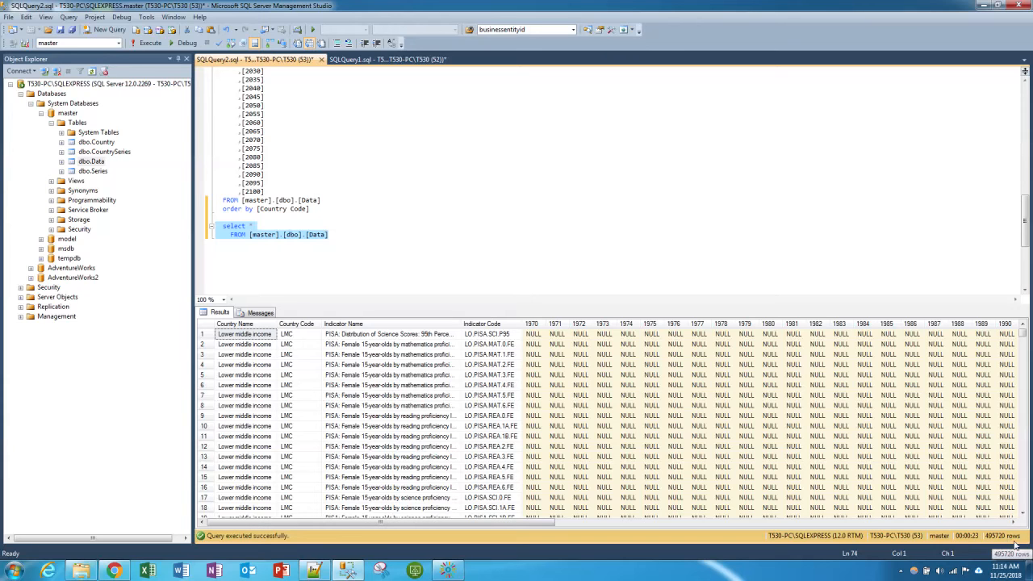
Change the added "select *" statement on [master].[dbo].[Data] to "select count(*)" and run only that statement.
click(319, 244)
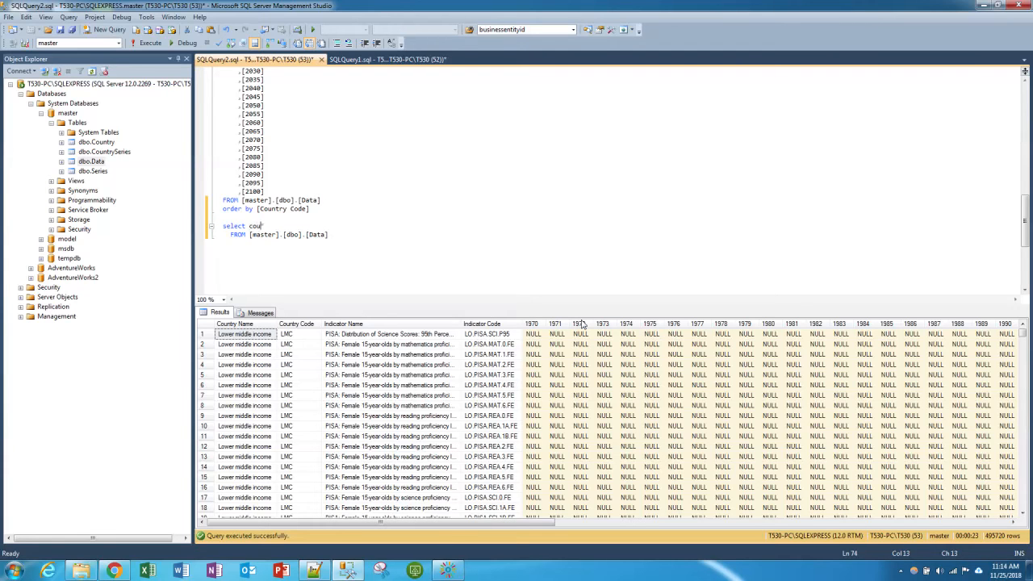
text(unt(*))
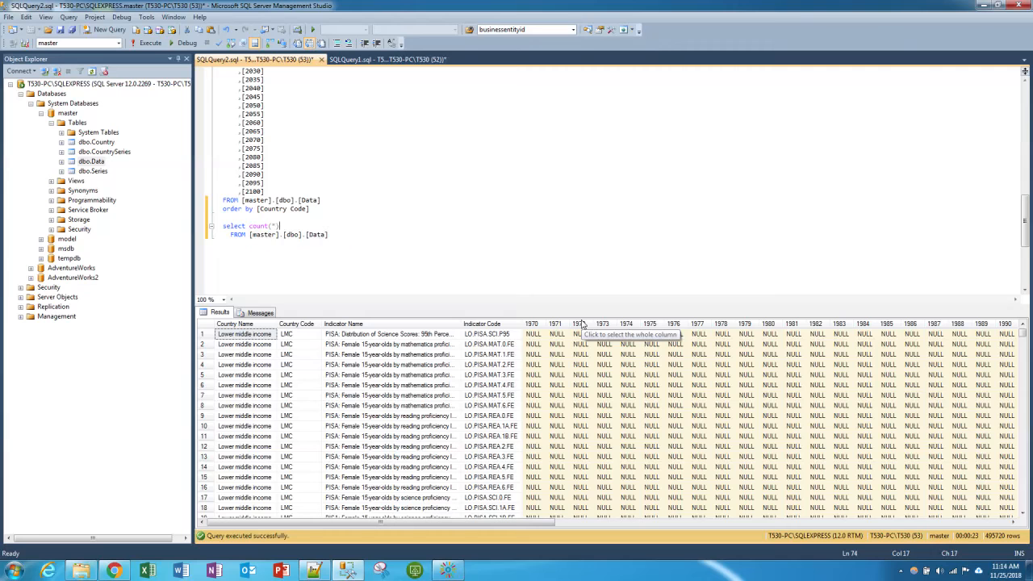
drag(333, 234, 171, 226)
key(F5)
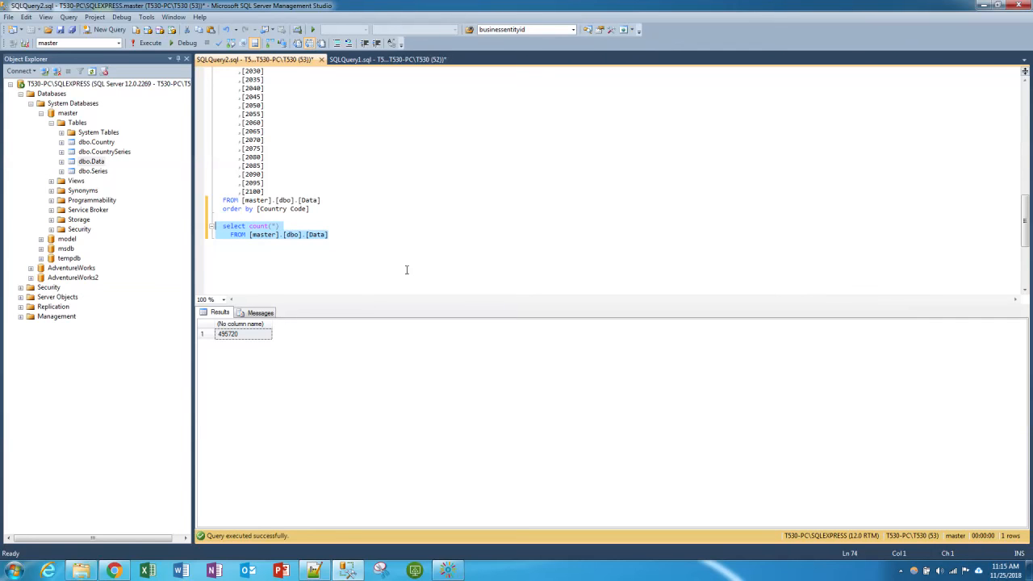
click(370, 232)
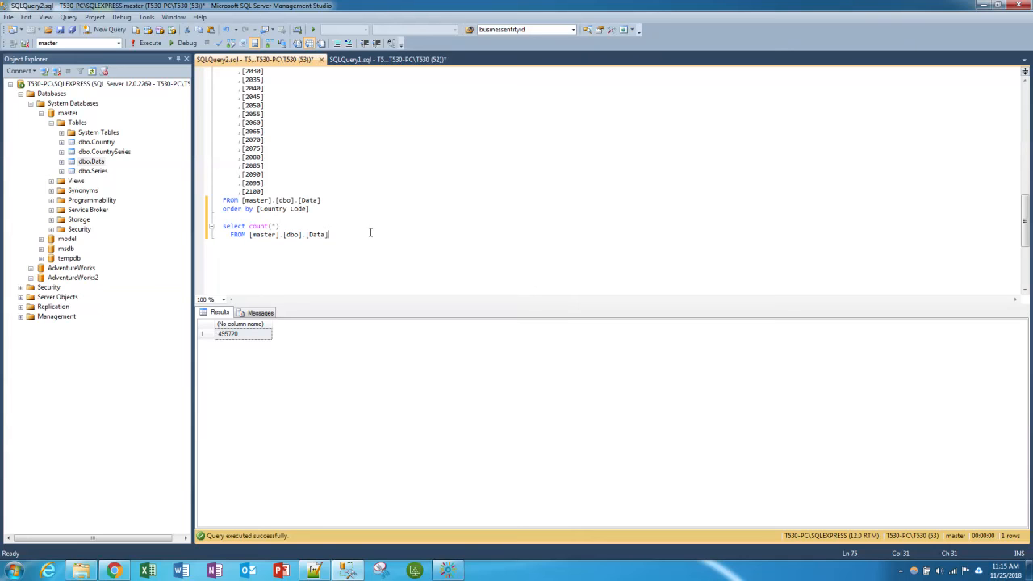